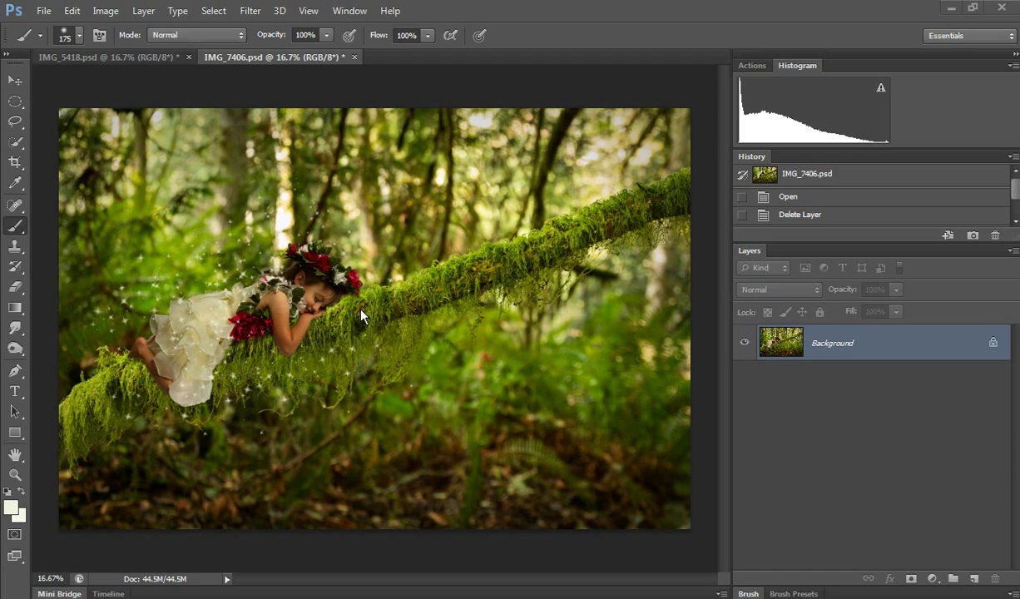
Add a new empty layer and scroll the brush presets down to the fairy-wing tips.
{"action": "left_click", "coordinate": [975, 580]}
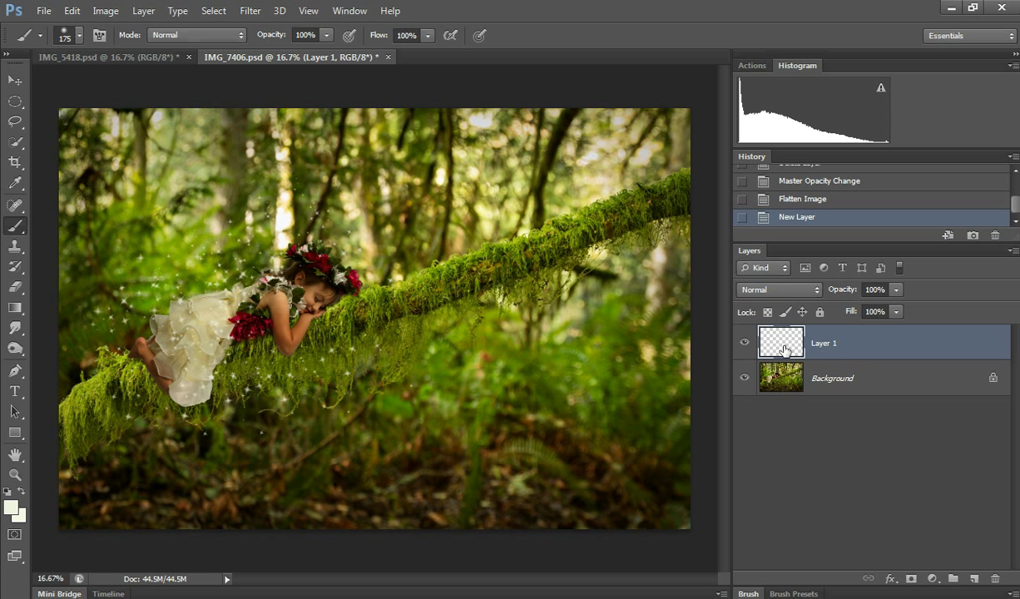
{"action": "left_click", "coordinate": [79, 35]}
{"action": "left_click_drag", "start_coordinate": [309, 179], "coordinate": [317, 454]}
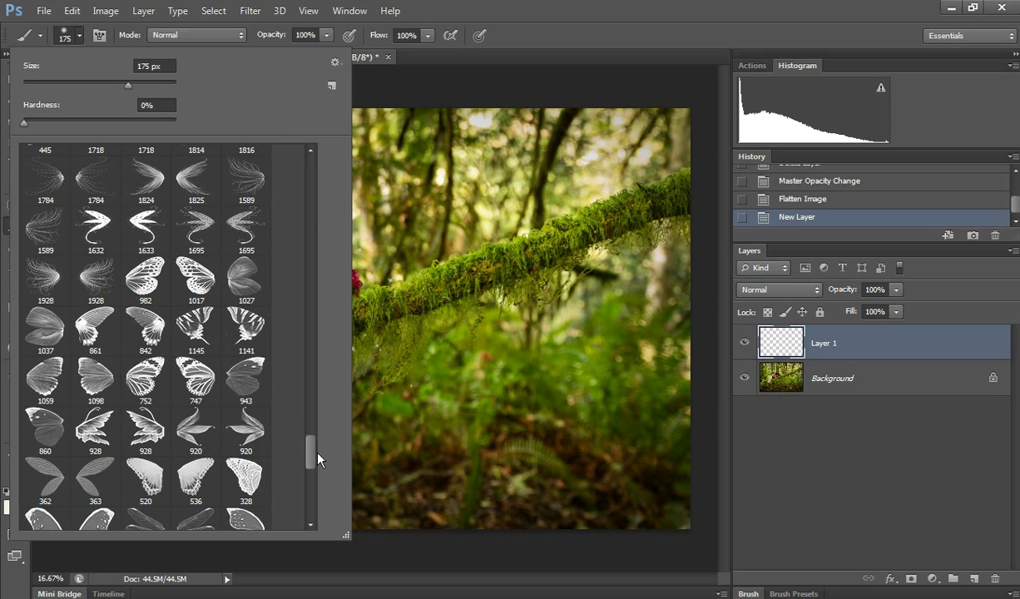
{"action": "scroll", "coordinate": [131, 442], "scroll_direction": "down", "scroll_amount": 5}
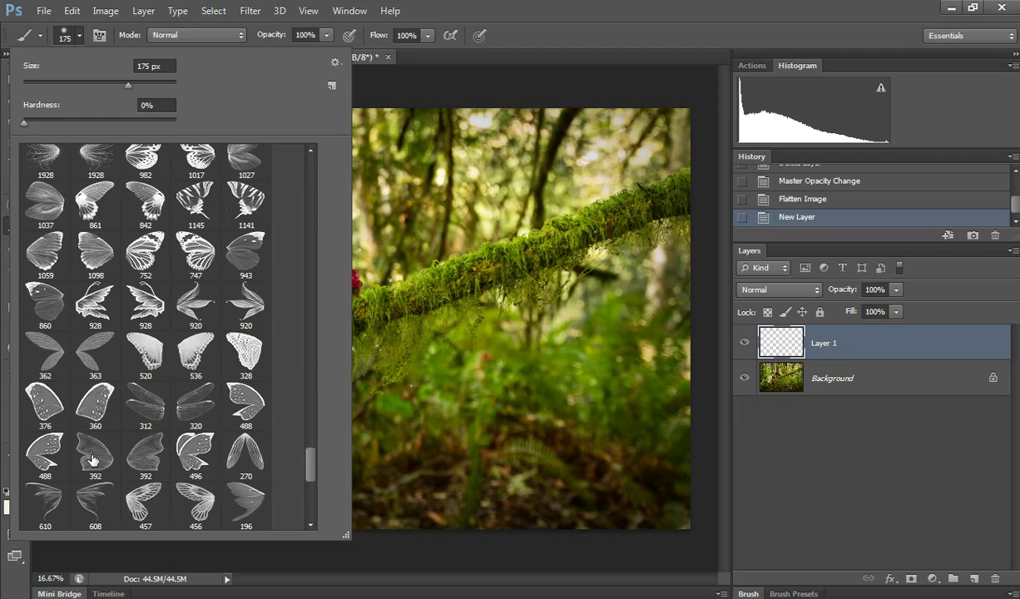
Select wing brush tip 392 and enlarge it to 1400 px.
{"action": "left_click", "coordinate": [95, 451]}
{"action": "left_click", "coordinate": [542, 38]}
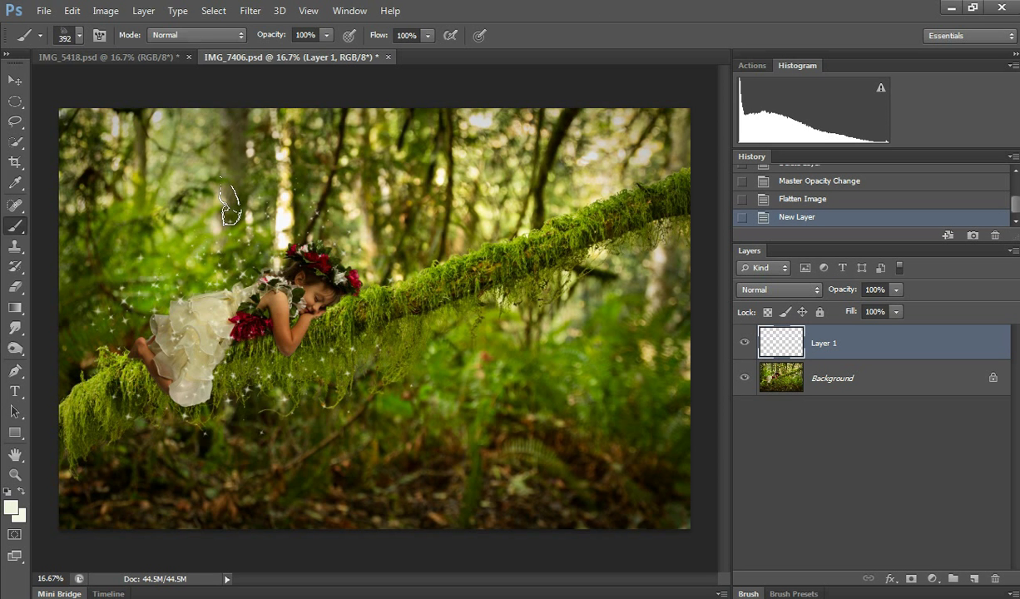
{"action": "key", "text": "bracketright"}
{"action": "key", "text": "bracketright"}
{"action": "key", "text": "bracketright"}
{"action": "key", "text": "bracketright"}
{"action": "key", "text": "bracketright"}
{"action": "key", "text": "bracketright"}
{"action": "key", "text": "bracketright"}
{"action": "key", "text": "bracketright"}
{"action": "key", "text": "bracketright"}
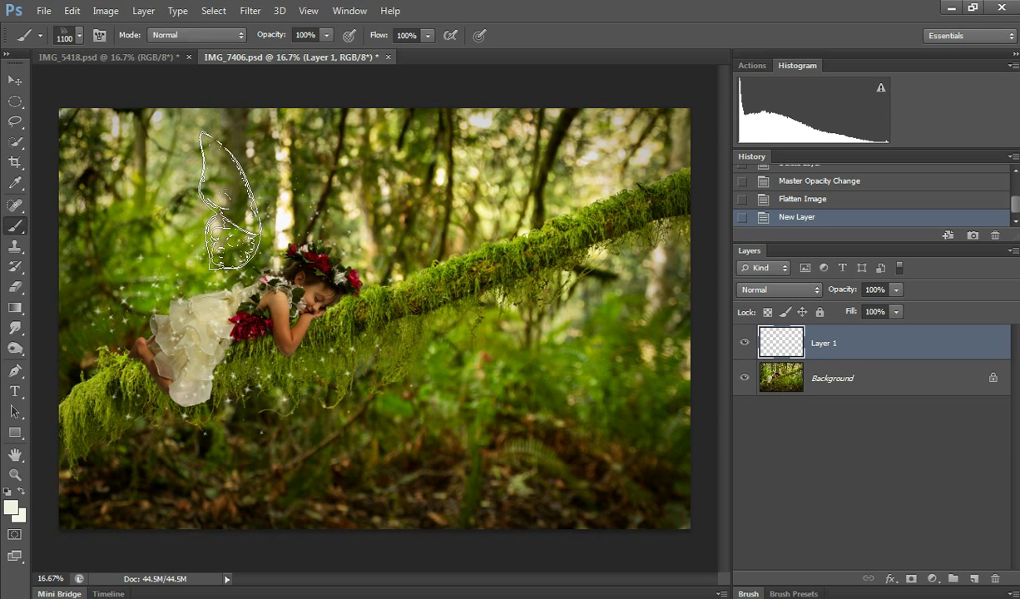
{"action": "key", "text": "bracketright"}
{"action": "key", "text": "bracketright"}
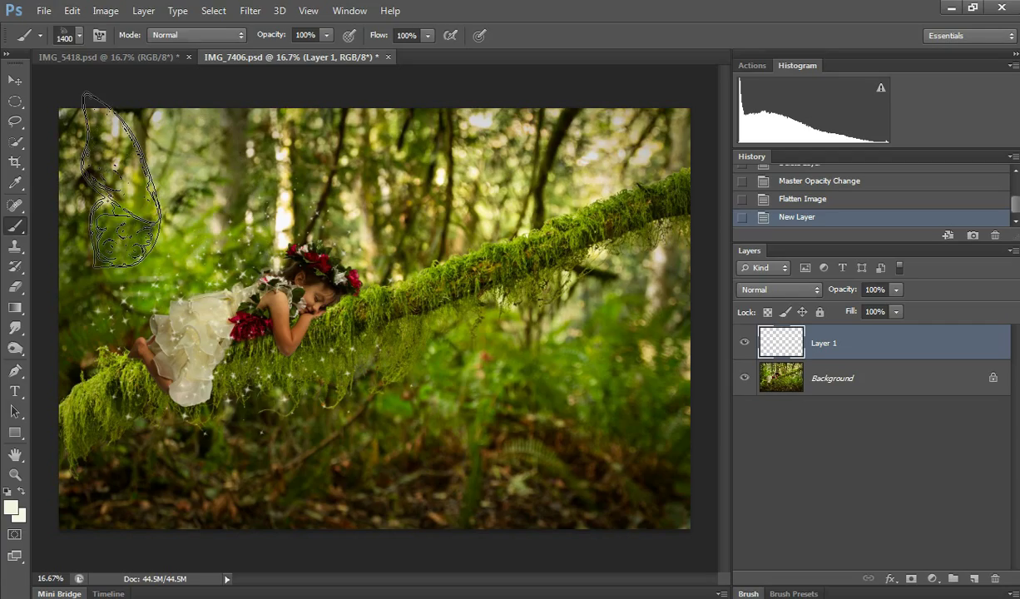
Sample the girl's cream dress and lighten the foreground colour to #f4f1e4.
{"action": "left_click", "coordinate": [14, 183]}
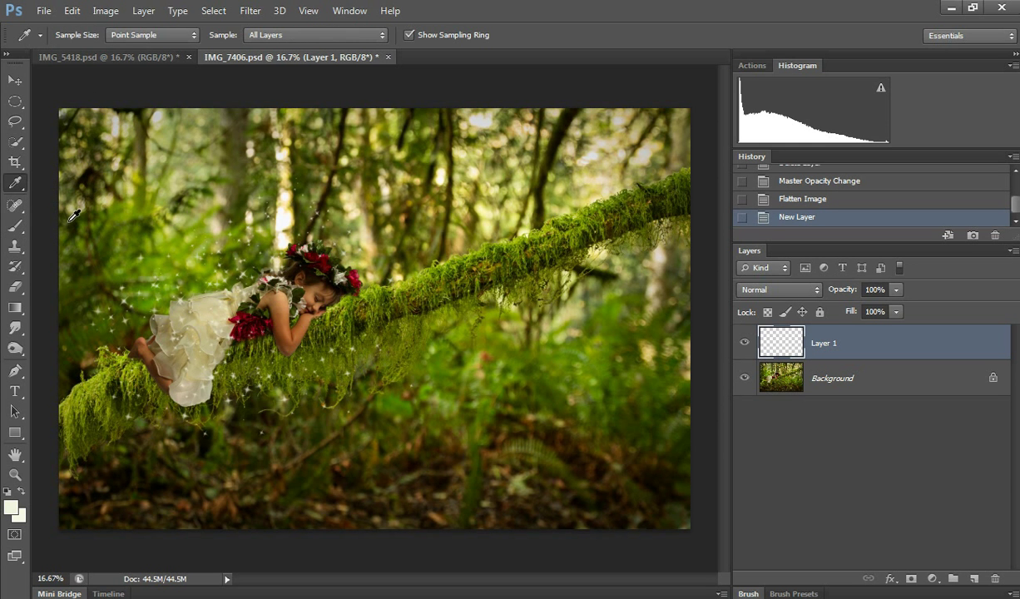
{"action": "left_click", "coordinate": [243, 317]}
{"action": "left_click", "coordinate": [213, 304]}
{"action": "left_click", "coordinate": [233, 314]}
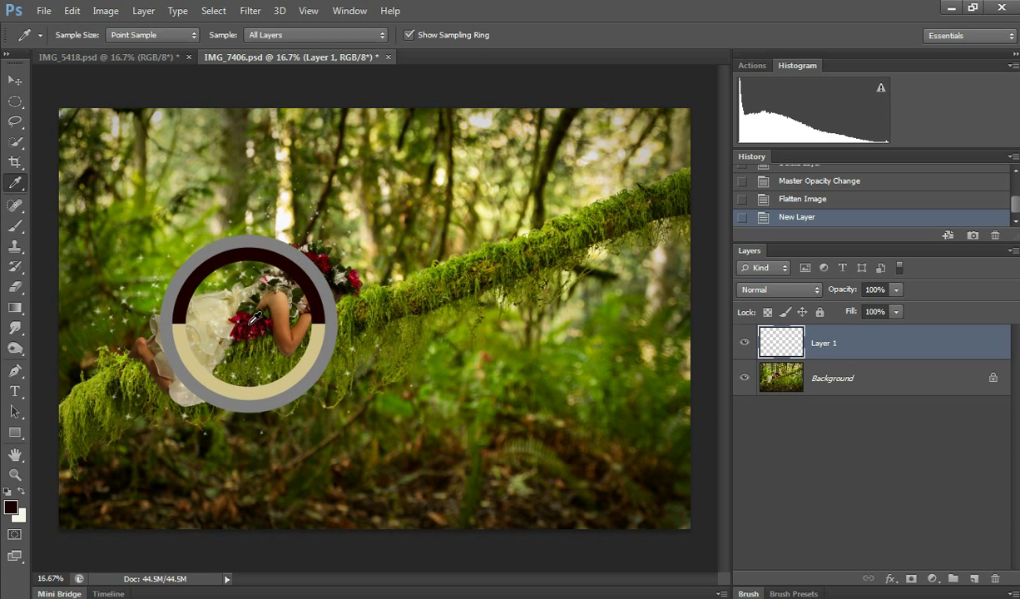
{"action": "left_click", "coordinate": [207, 292]}
{"action": "left_click", "coordinate": [10, 506]}
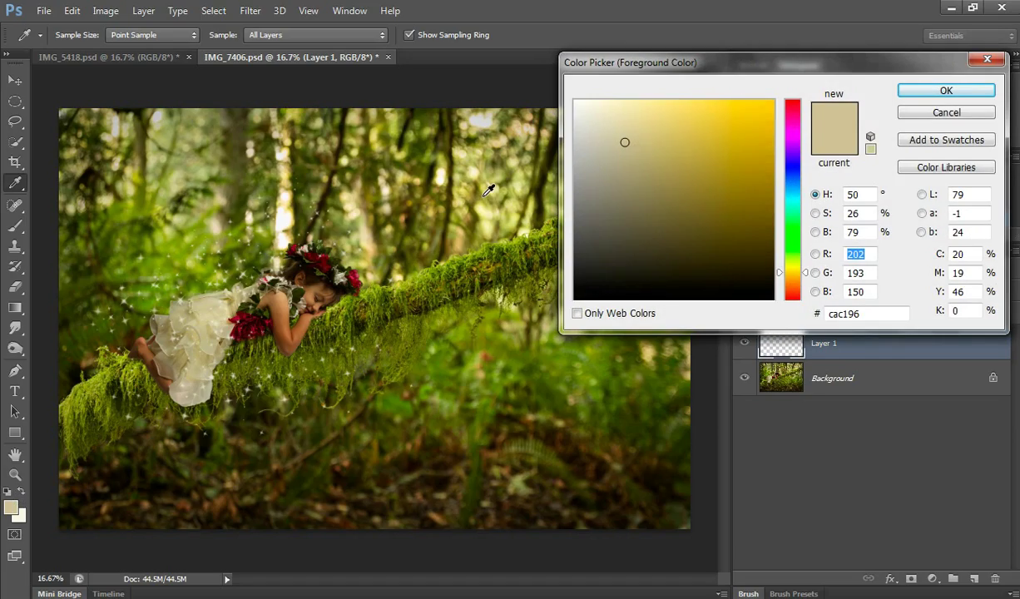
{"action": "left_click", "coordinate": [589, 111]}
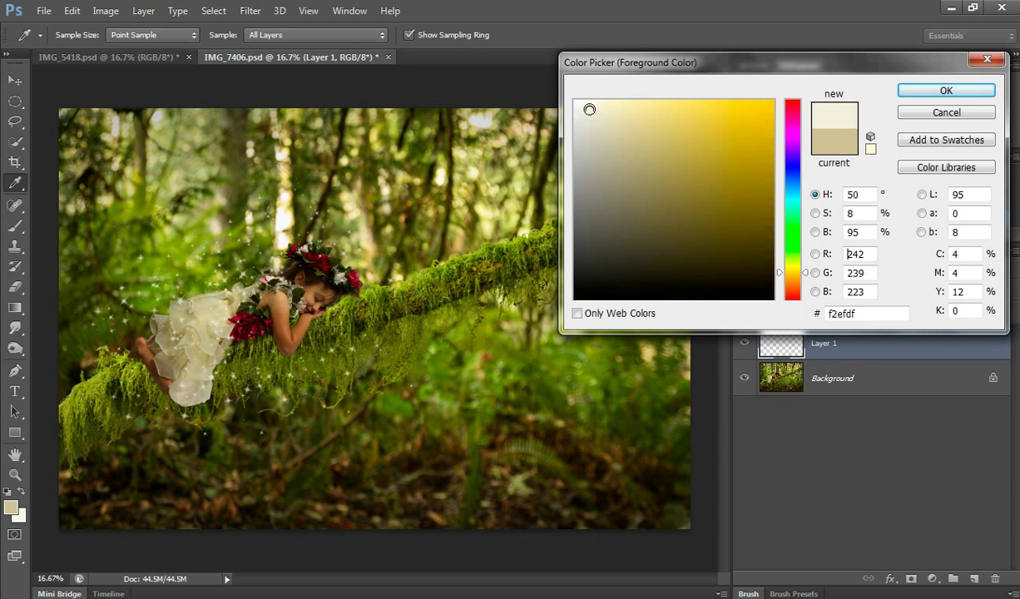
{"action": "left_click", "coordinate": [588, 108]}
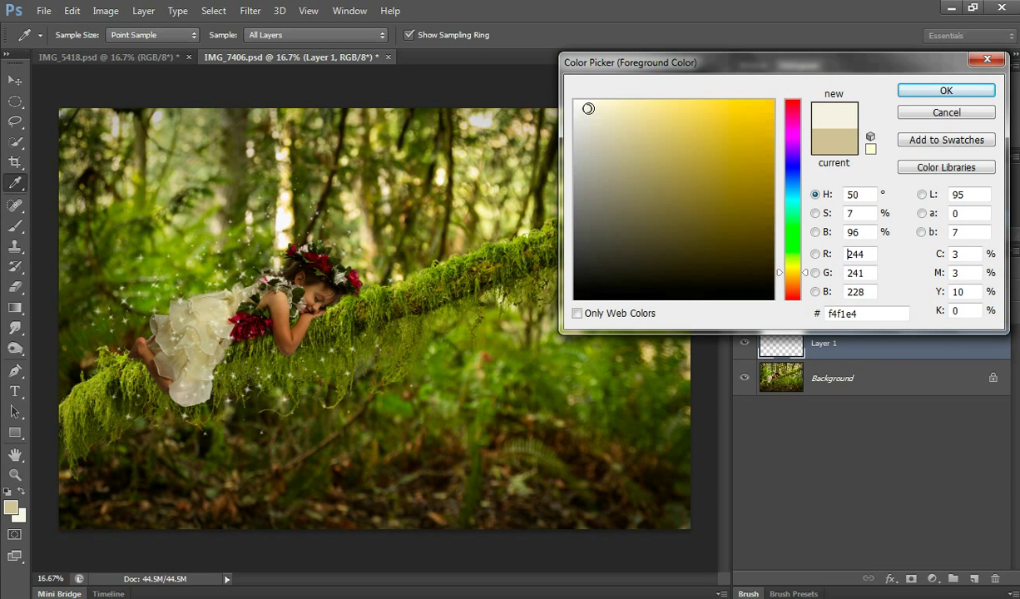
{"action": "left_click", "coordinate": [934, 91]}
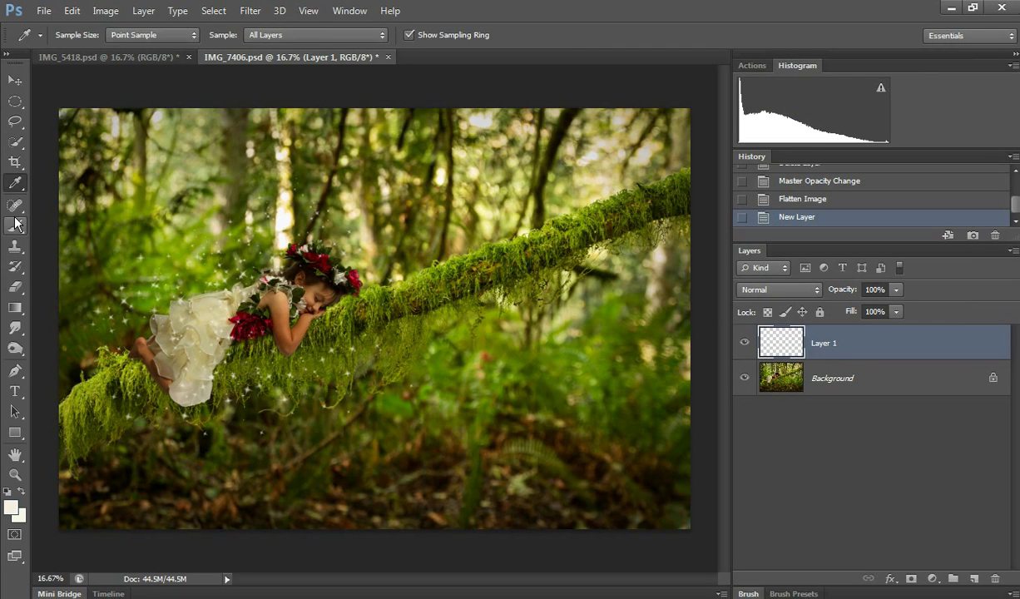
Stamp a cream wing left of the girl, then merge in a 74%-opacity copy on Layer 1.
{"action": "left_click", "coordinate": [15, 226]}
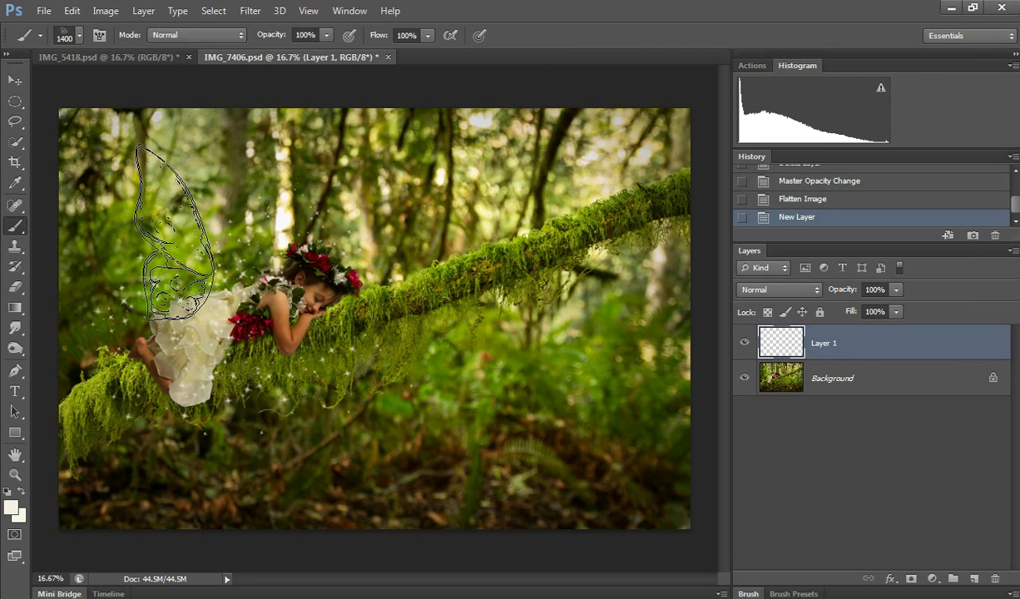
{"action": "left_click", "coordinate": [176, 231]}
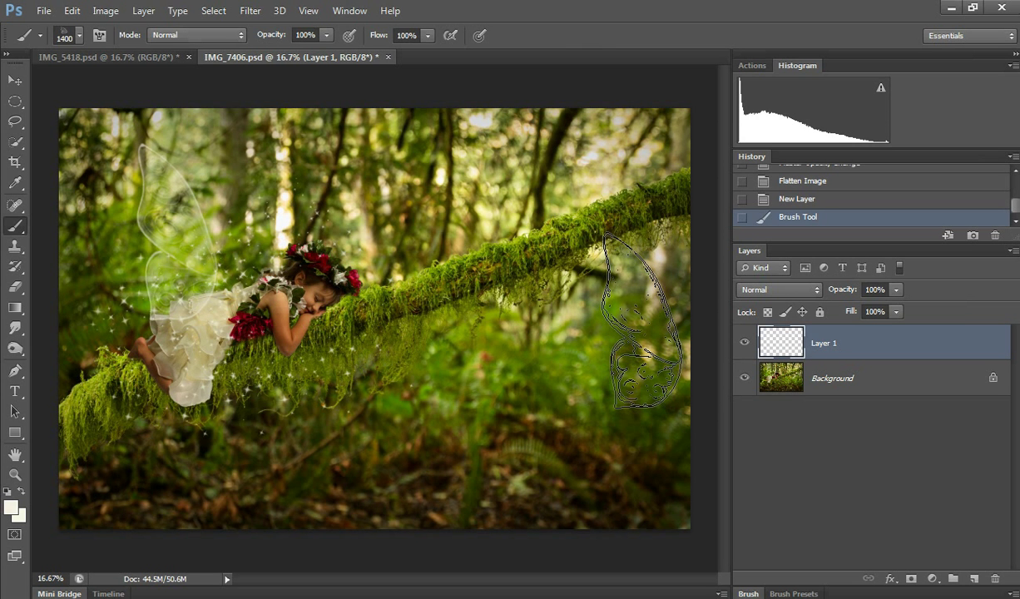
{"action": "key", "text": "ctrl+j"}
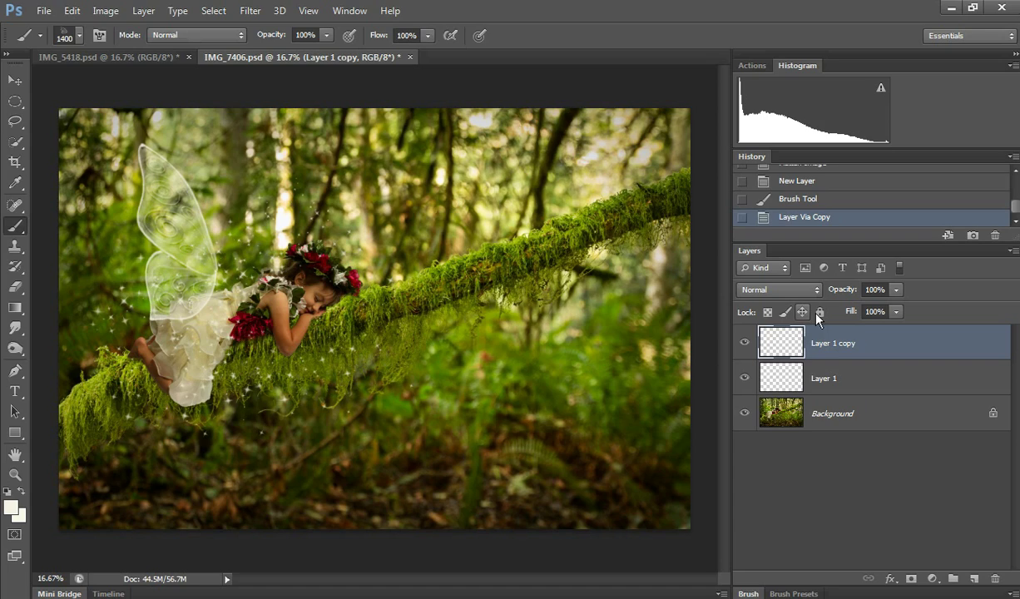
{"action": "left_click", "coordinate": [896, 289]}
{"action": "left_click_drag", "start_coordinate": [882, 307], "coordinate": [878, 307]}
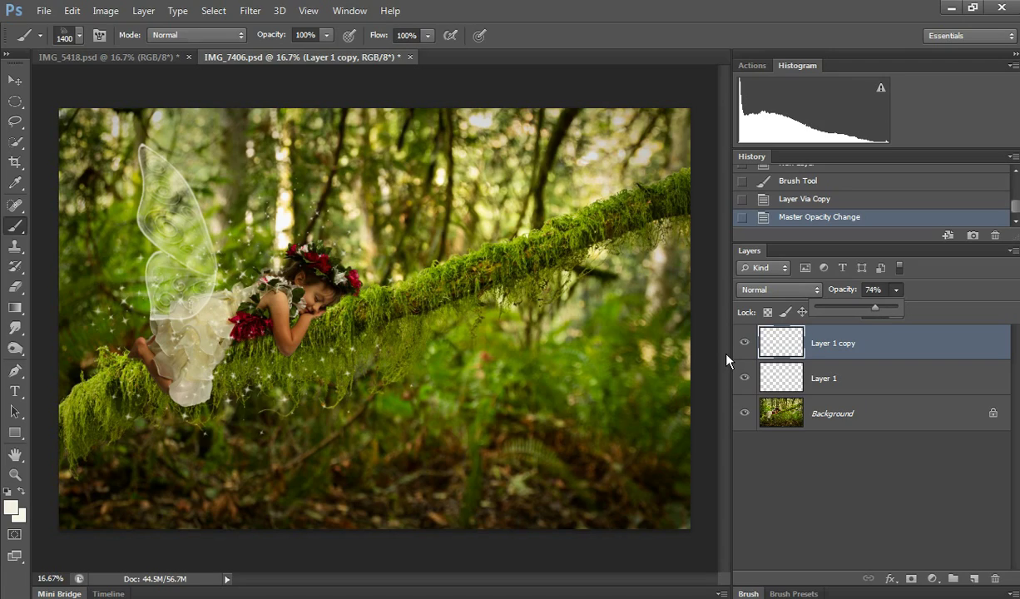
{"action": "key", "text": "ctrl+e"}
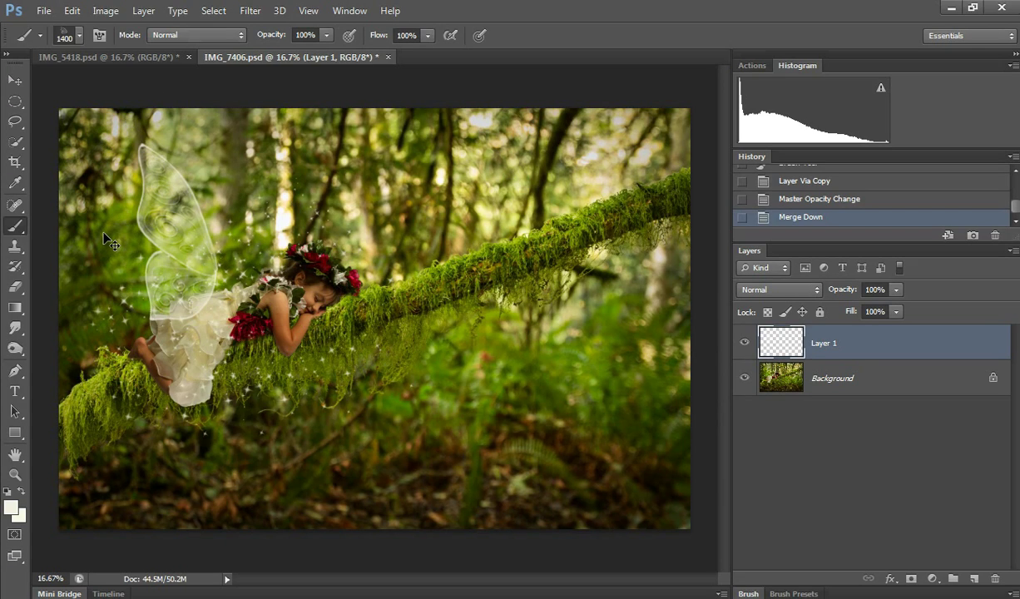
Duplicate Layer 1 and skew the copy to 50% width, slanted about 10.6°.
{"action": "key", "text": "ctrl+j"}
{"action": "left_click", "coordinate": [70, 12]}
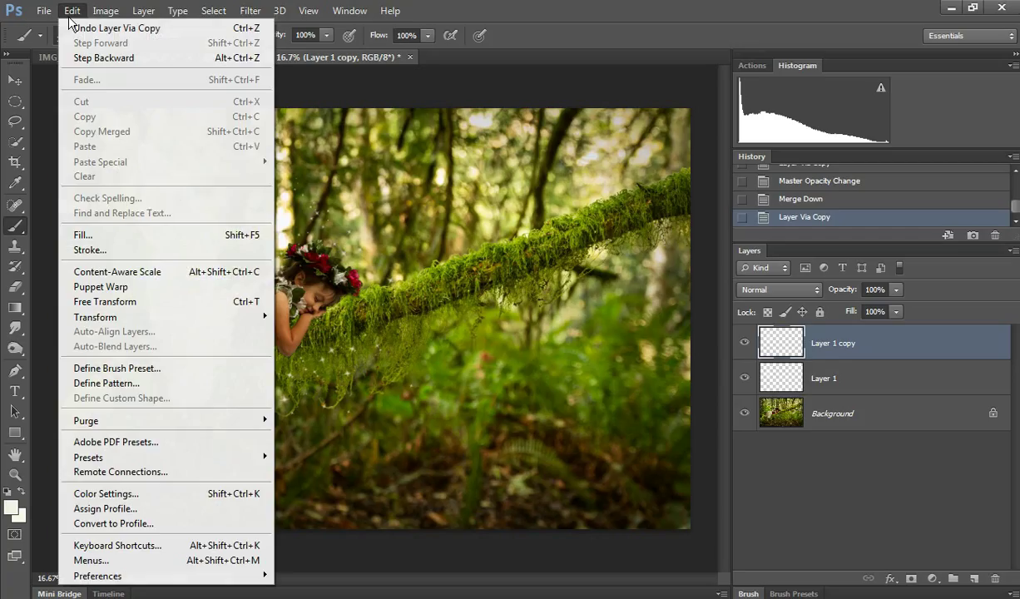
{"action": "mouse_move", "coordinate": [177, 317]}
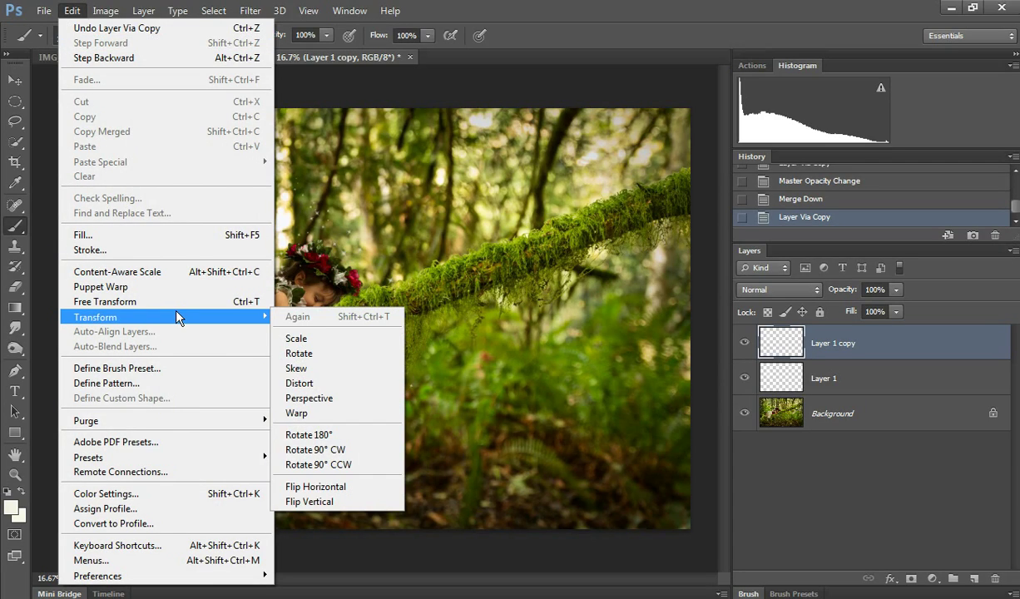
{"action": "left_click", "coordinate": [292, 368]}
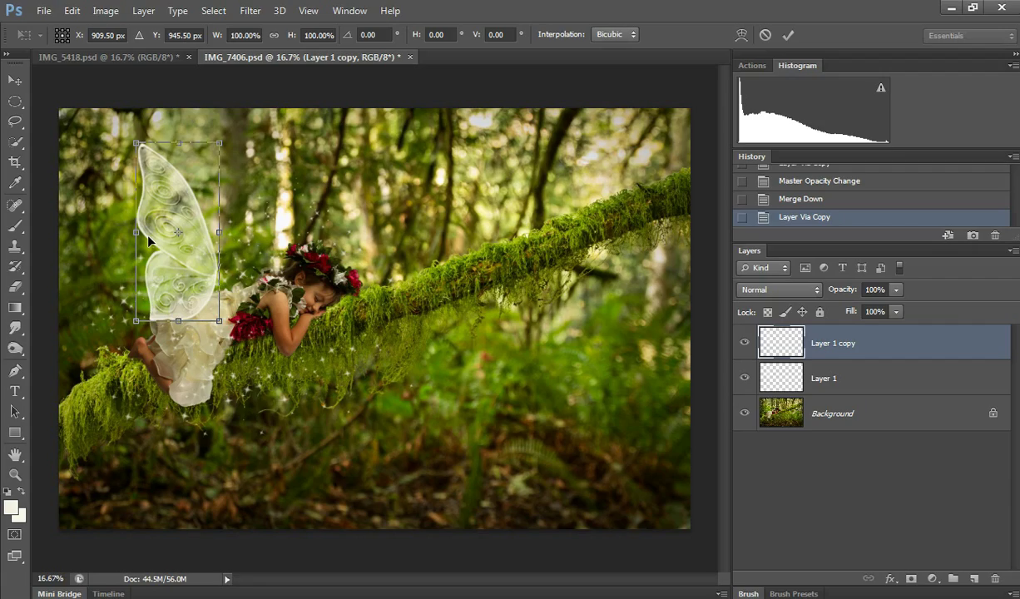
{"action": "left_click_drag", "start_coordinate": [140, 232], "coordinate": [177, 228]}
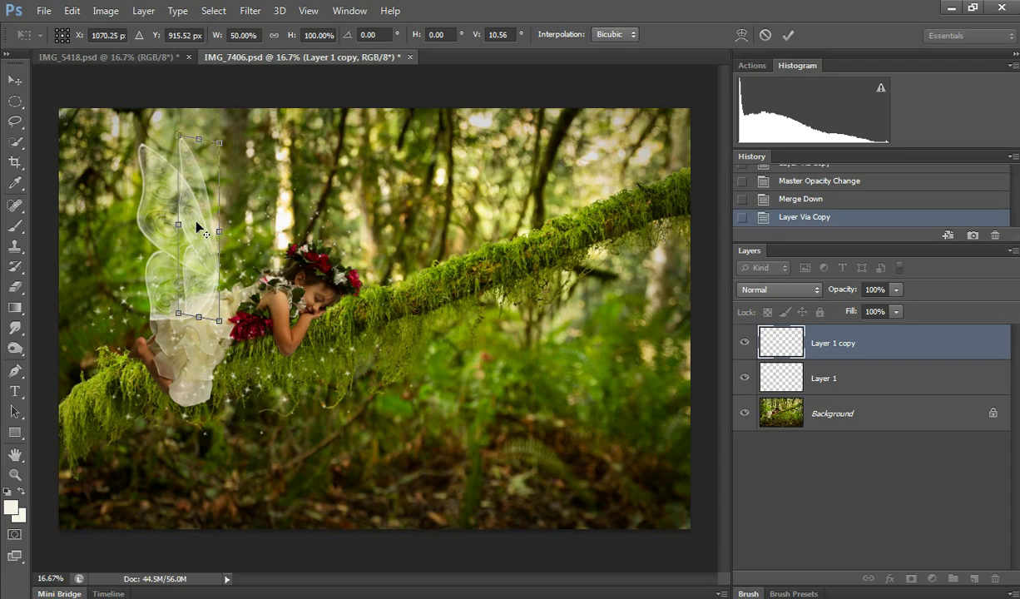
{"action": "left_click", "coordinate": [795, 41]}
{"action": "key", "text": "b"}
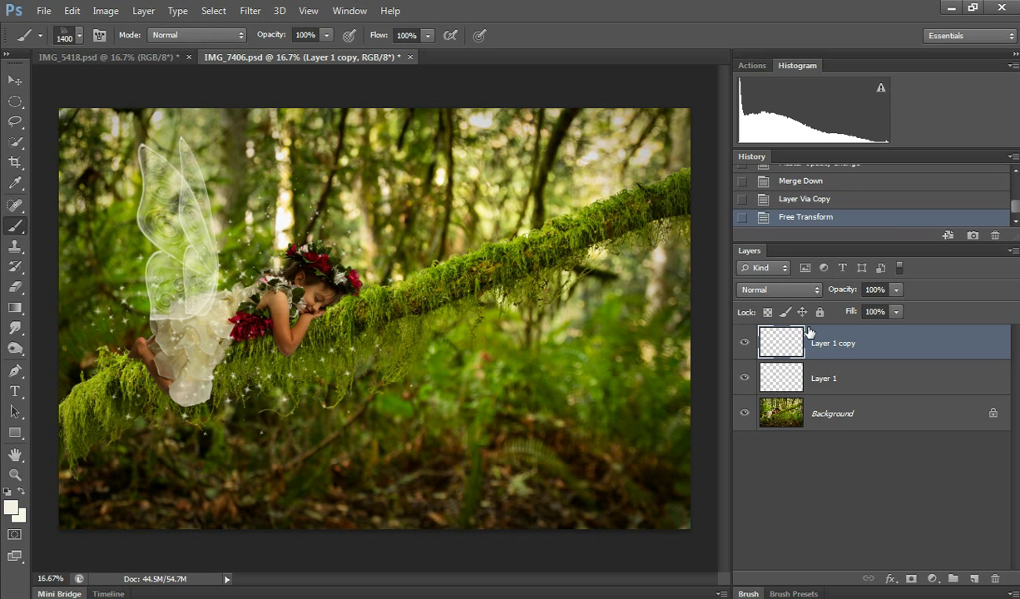
Move the copied wing below Layer 1 and rename the layers 'far wing' and 'near wing'.
{"action": "left_click", "coordinate": [746, 340]}
{"action": "left_click", "coordinate": [747, 340]}
{"action": "left_click_drag", "start_coordinate": [888, 349], "coordinate": [895, 396]}
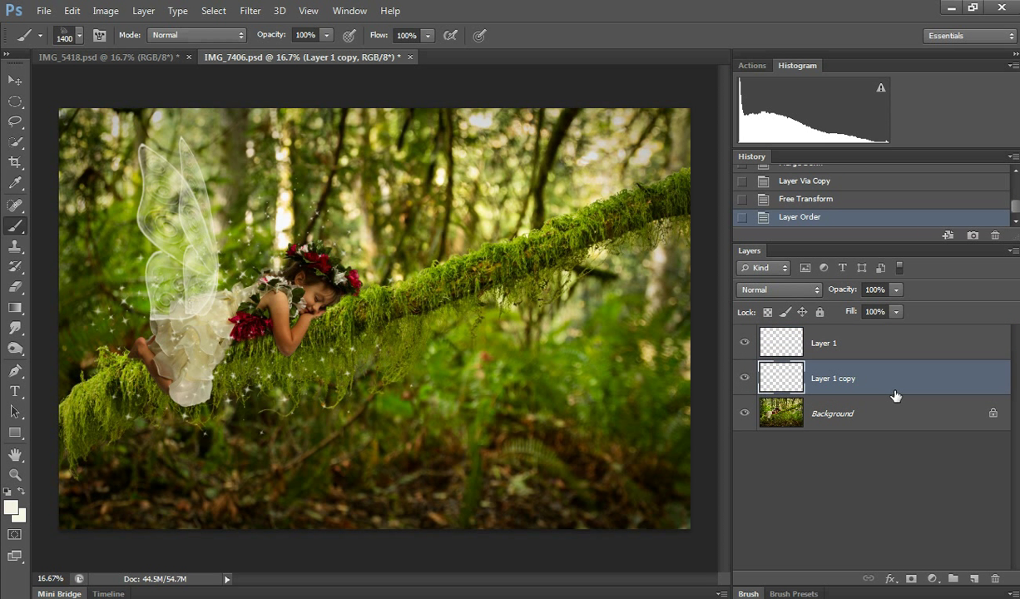
{"action": "double_click", "coordinate": [824, 373]}
{"action": "type", "text": "far w"}
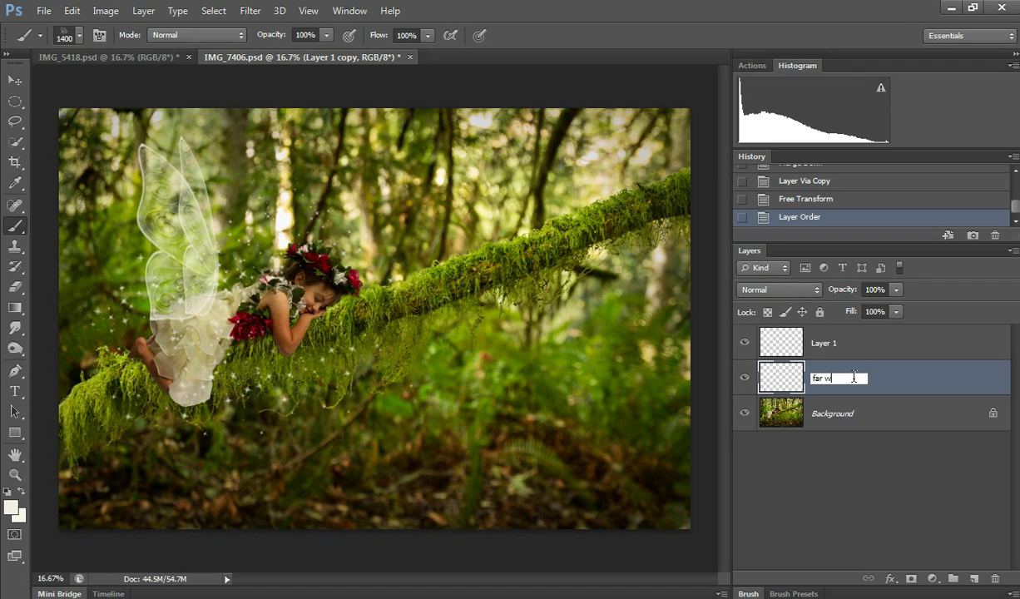
{"action": "type", "text": "ing"}
{"action": "key", "text": "Return"}
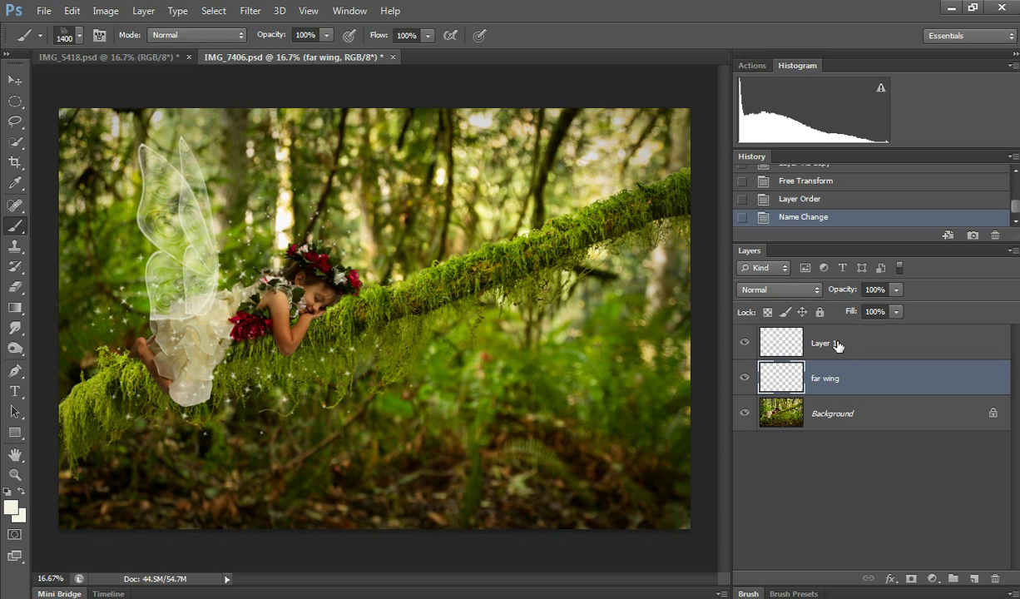
{"action": "double_click", "coordinate": [838, 342]}
{"action": "type", "text": "near wing"}
{"action": "key", "text": "Return"}
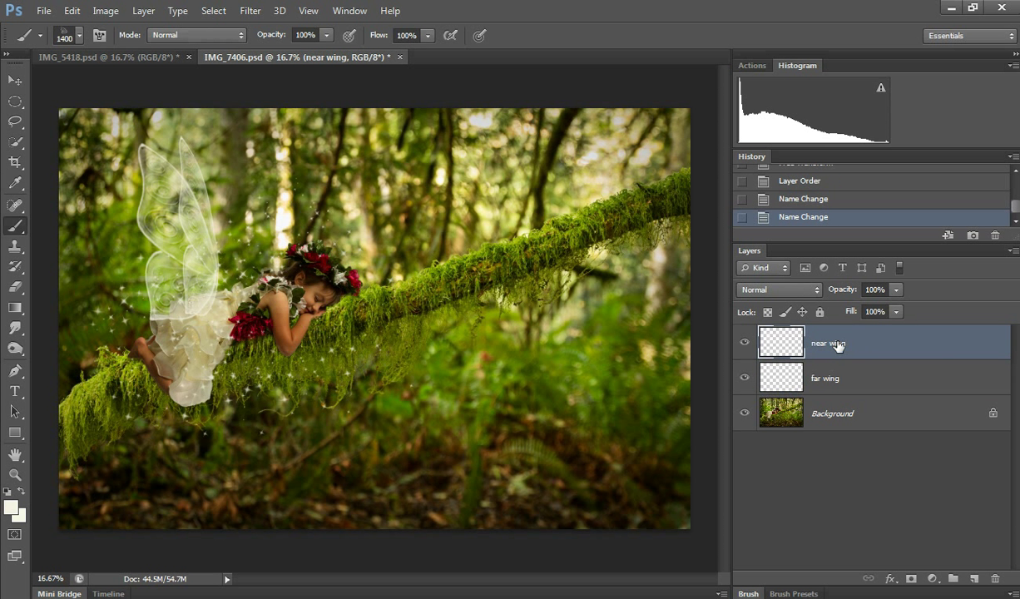
Give near wing and far wing white layer masks, resetting colours to black and white.
{"action": "left_click", "coordinate": [912, 578]}
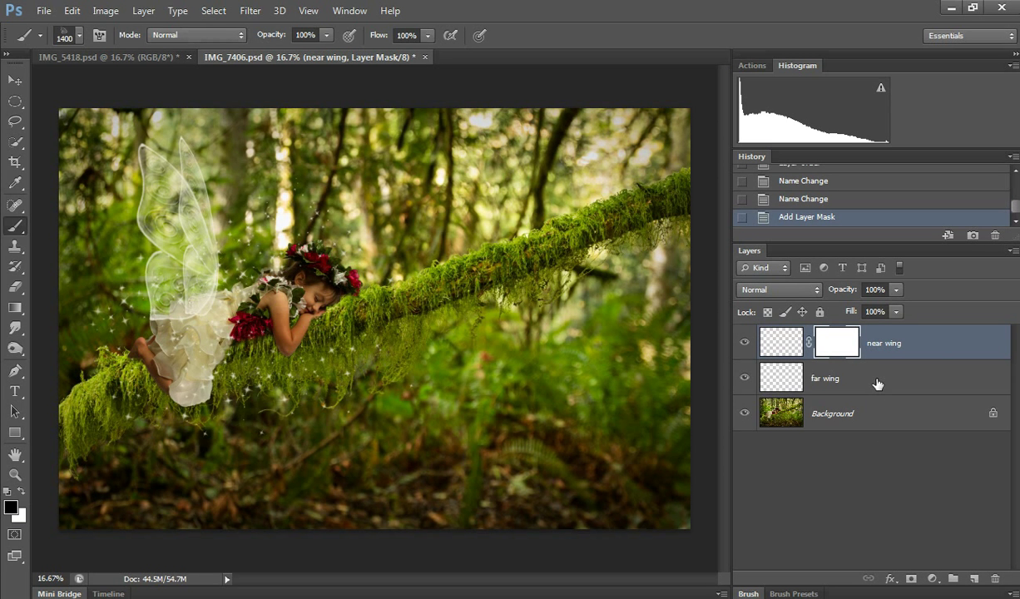
{"action": "left_click", "coordinate": [813, 382]}
{"action": "left_click", "coordinate": [911, 579]}
{"action": "key", "text": "d"}
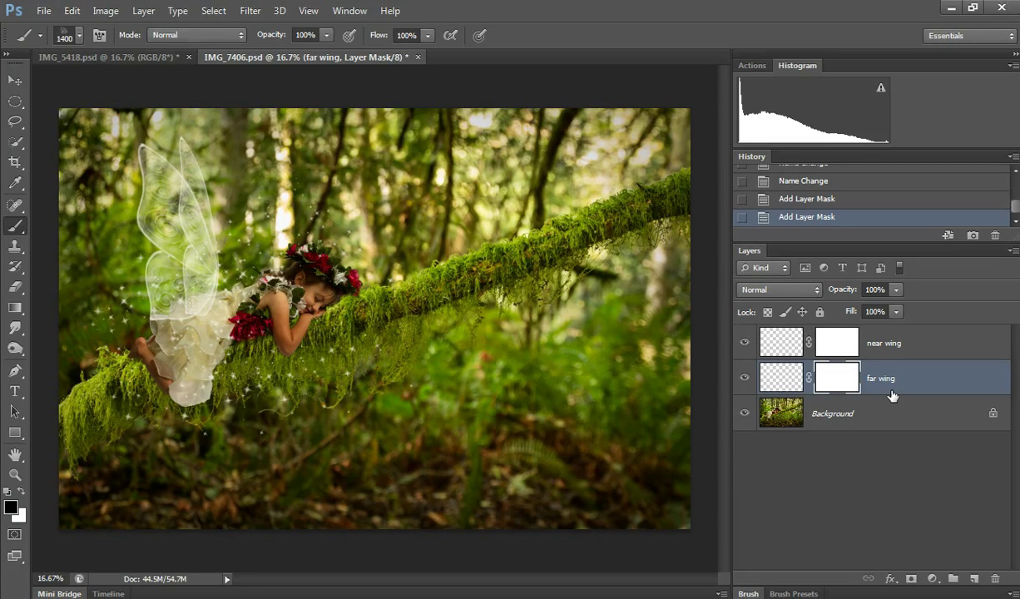
{"action": "left_click", "coordinate": [862, 331]}
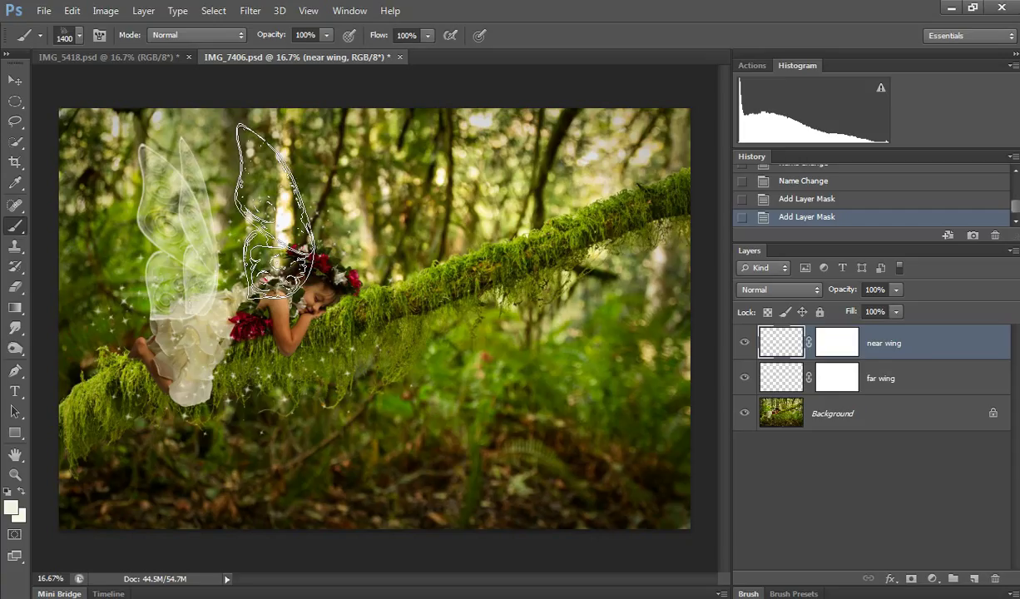
Distort the near wing to about 80% width with a roughly -6.6° skew.
{"action": "left_click", "coordinate": [74, 18]}
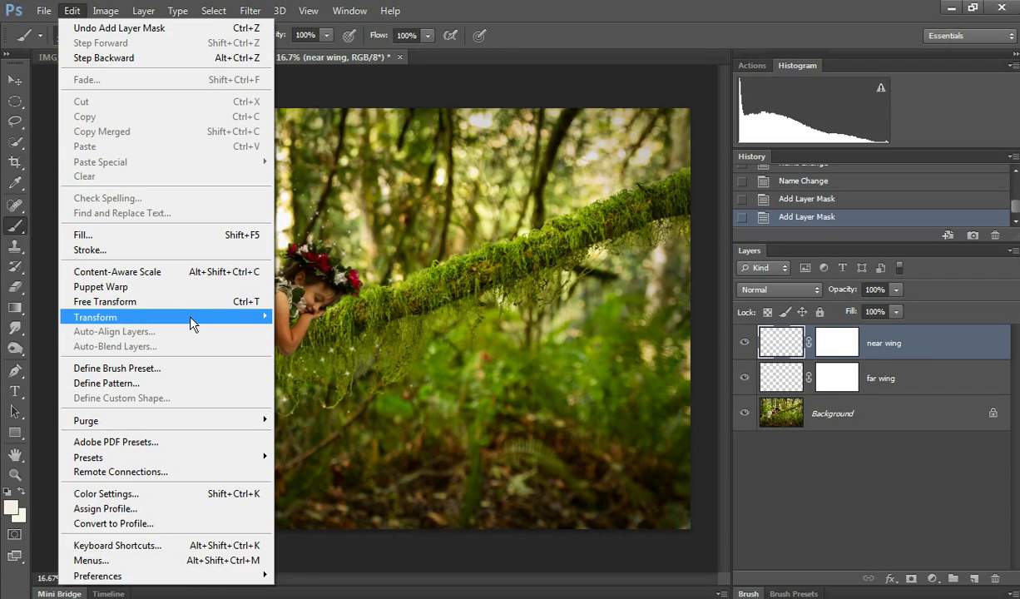
{"action": "mouse_move", "coordinate": [185, 317]}
{"action": "left_click", "coordinate": [313, 382]}
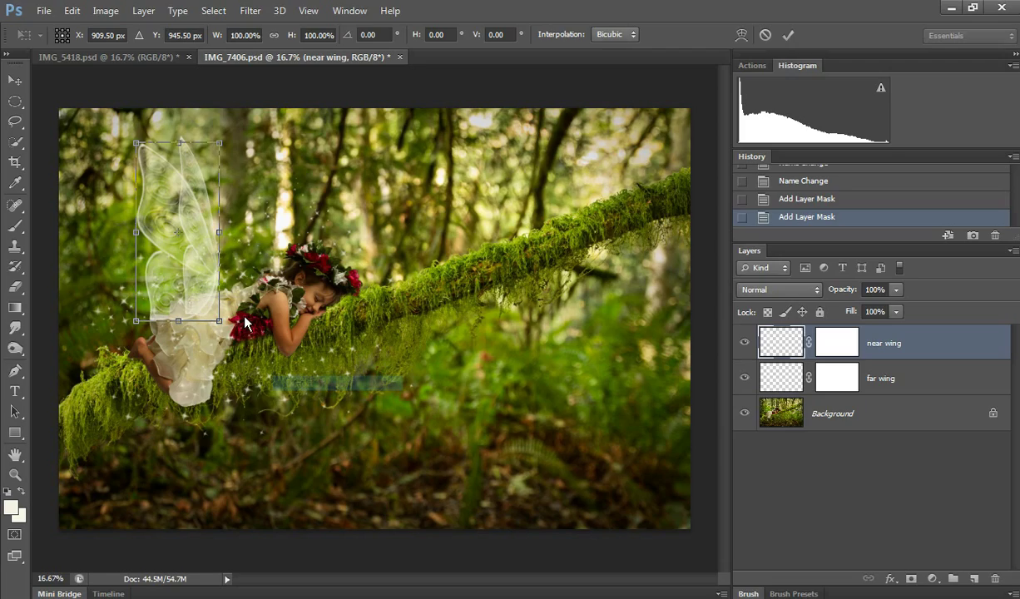
{"action": "left_click_drag", "start_coordinate": [140, 239], "coordinate": [156, 246]}
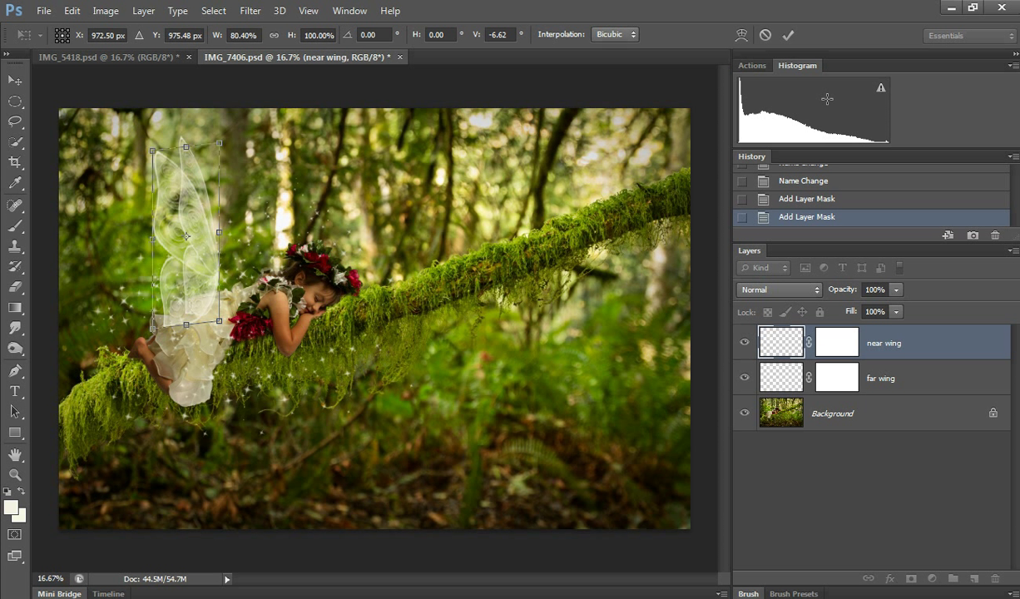
{"action": "left_click", "coordinate": [789, 37]}
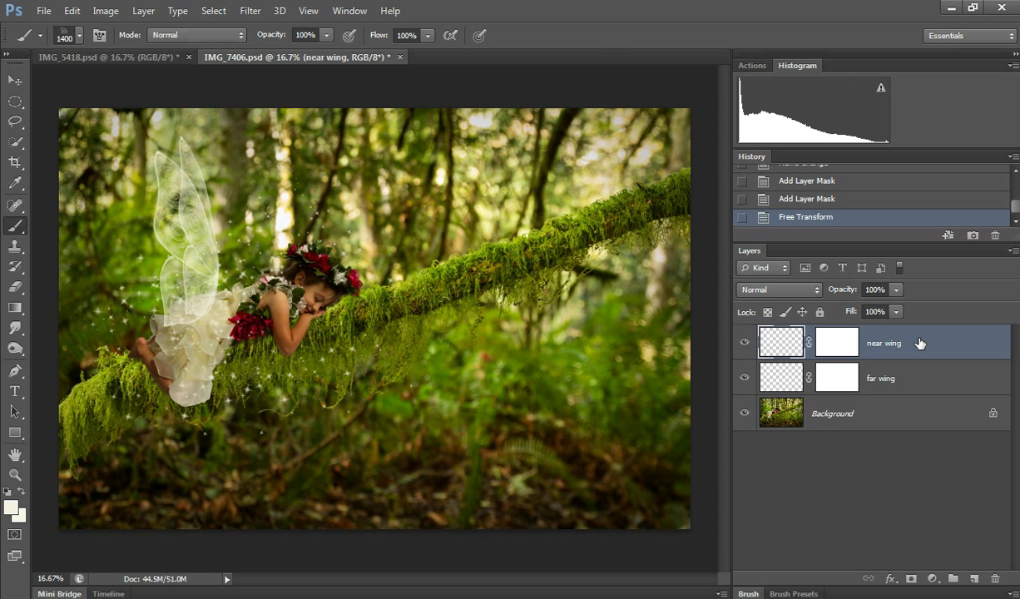
Rotate both wing layers together about 61.7° and position them on the girl's back.
{"action": "left_click", "coordinate": [927, 380], "text": "shift"}
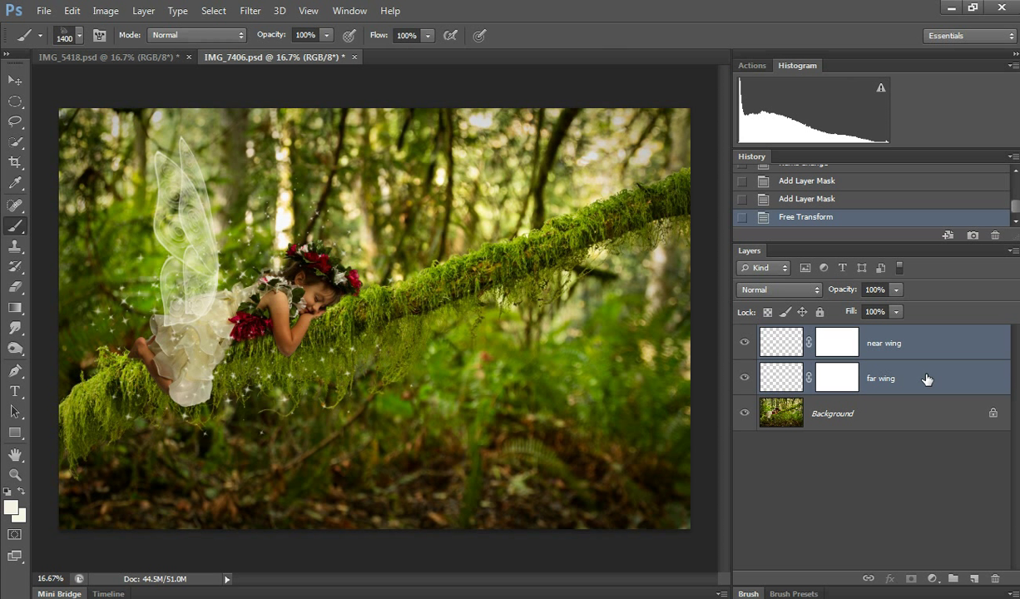
{"action": "key", "text": "ctrl+t"}
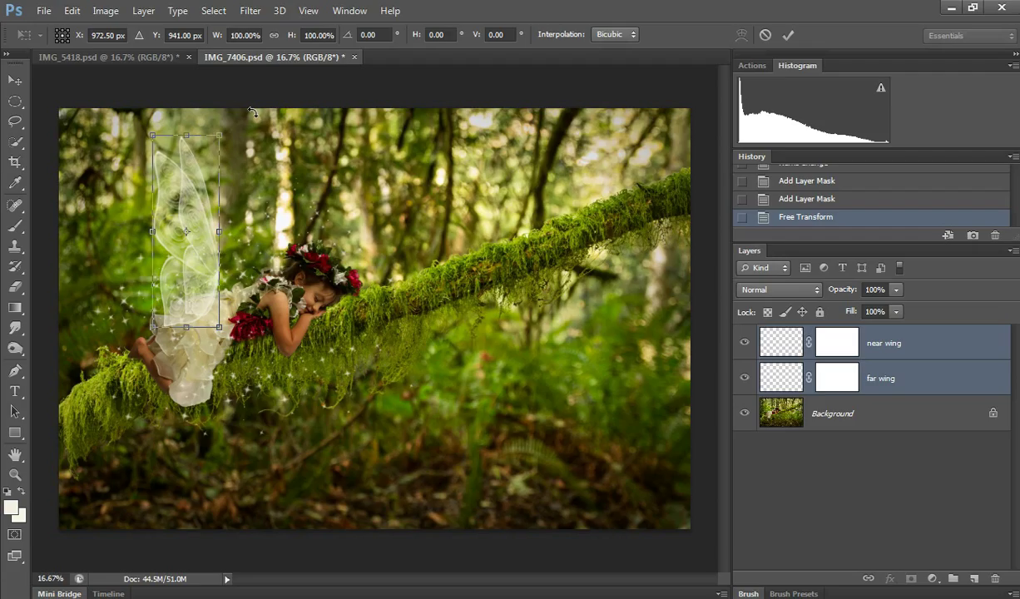
{"action": "left_click_drag", "start_coordinate": [245, 130], "coordinate": [283, 196]}
{"action": "left_click_drag", "start_coordinate": [225, 218], "coordinate": [307, 224]}
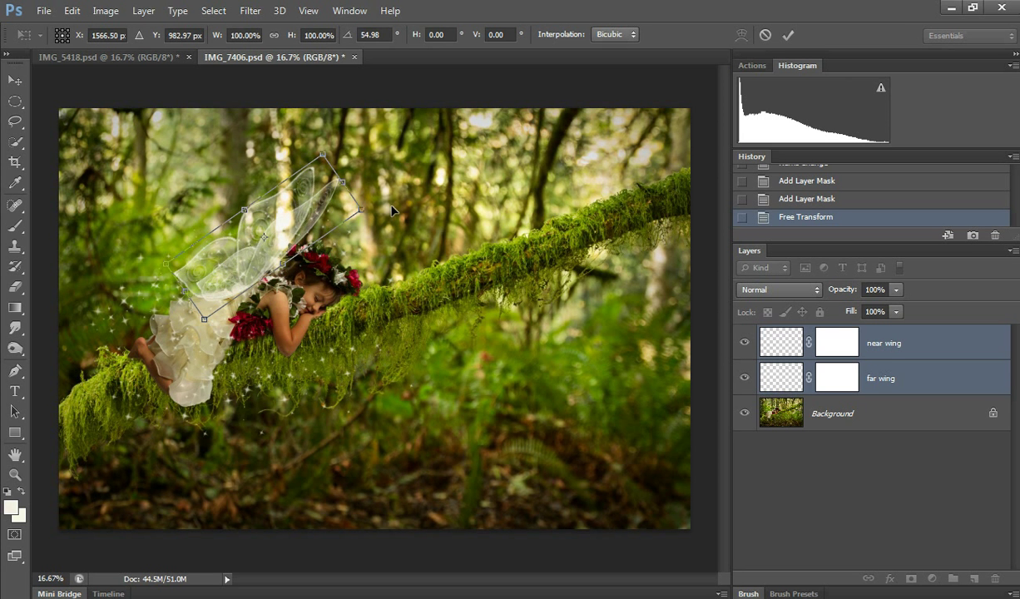
{"action": "left_click_drag", "start_coordinate": [384, 206], "coordinate": [384, 217]}
{"action": "left_click_drag", "start_coordinate": [284, 228], "coordinate": [297, 231]}
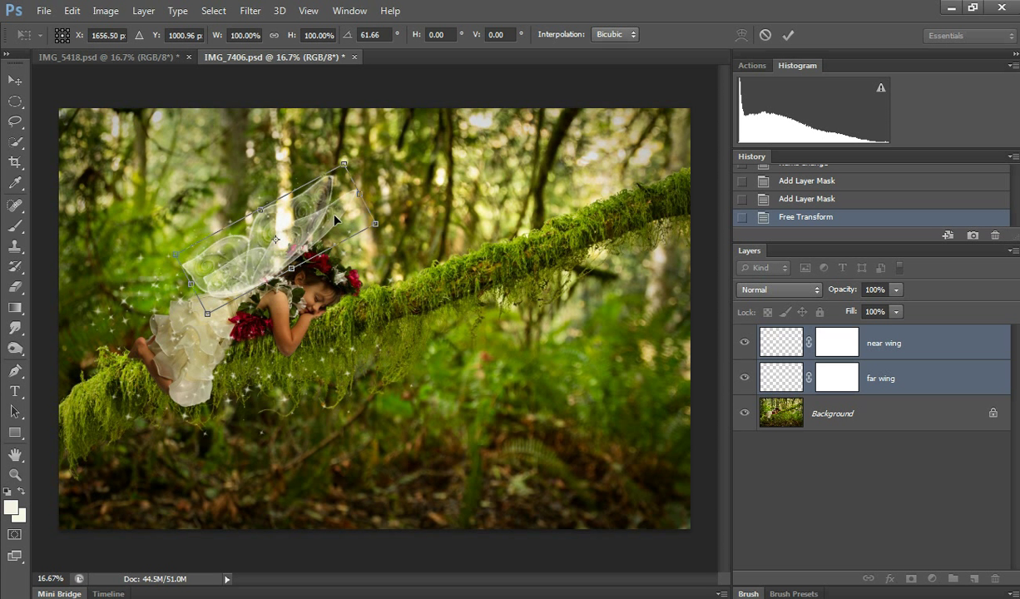
{"action": "left_click", "coordinate": [788, 35]}
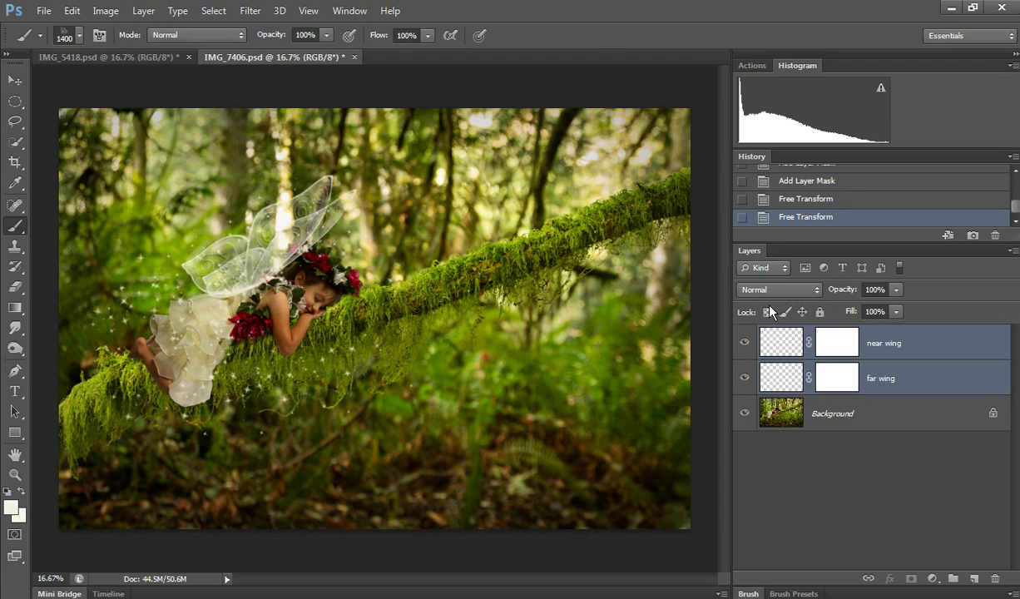
Target the far wing mask with a soft round brush at 250 px.
{"action": "left_click", "coordinate": [843, 380]}
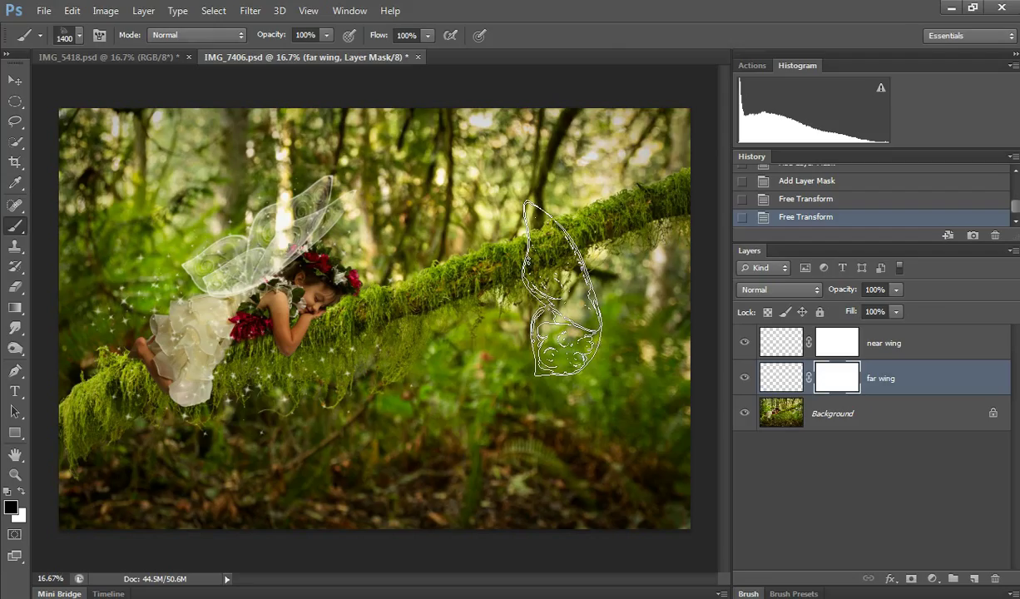
{"action": "left_click", "coordinate": [79, 35]}
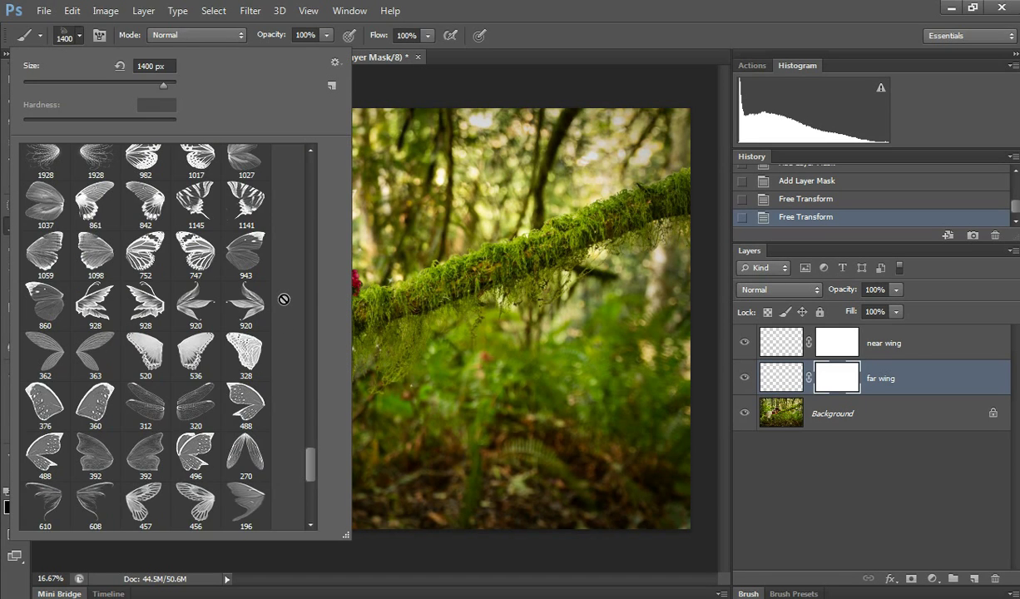
{"action": "left_click_drag", "start_coordinate": [309, 467], "coordinate": [302, 190]}
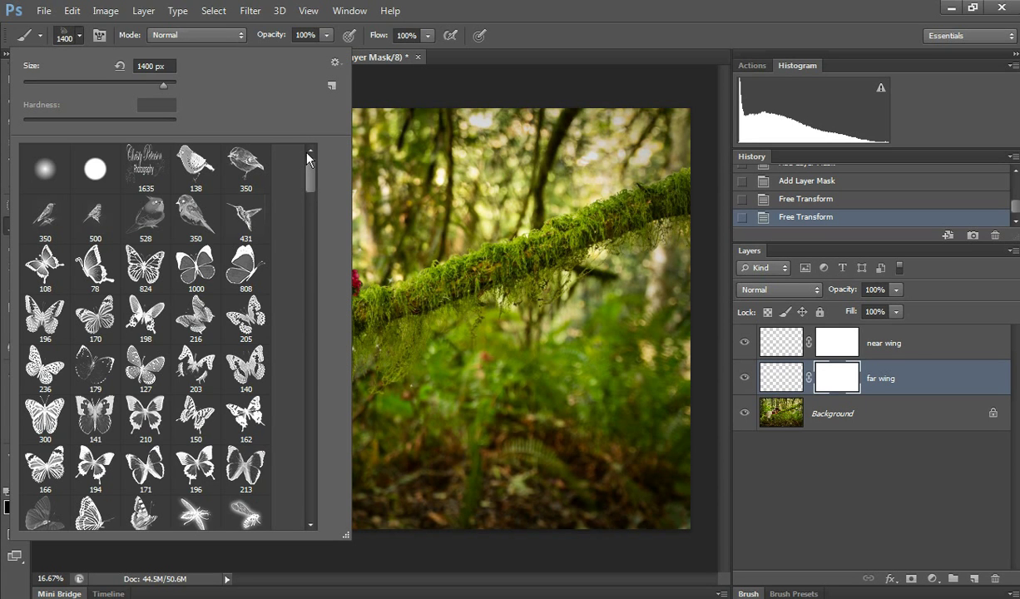
{"action": "left_click", "coordinate": [46, 169]}
{"action": "left_click", "coordinate": [534, 17]}
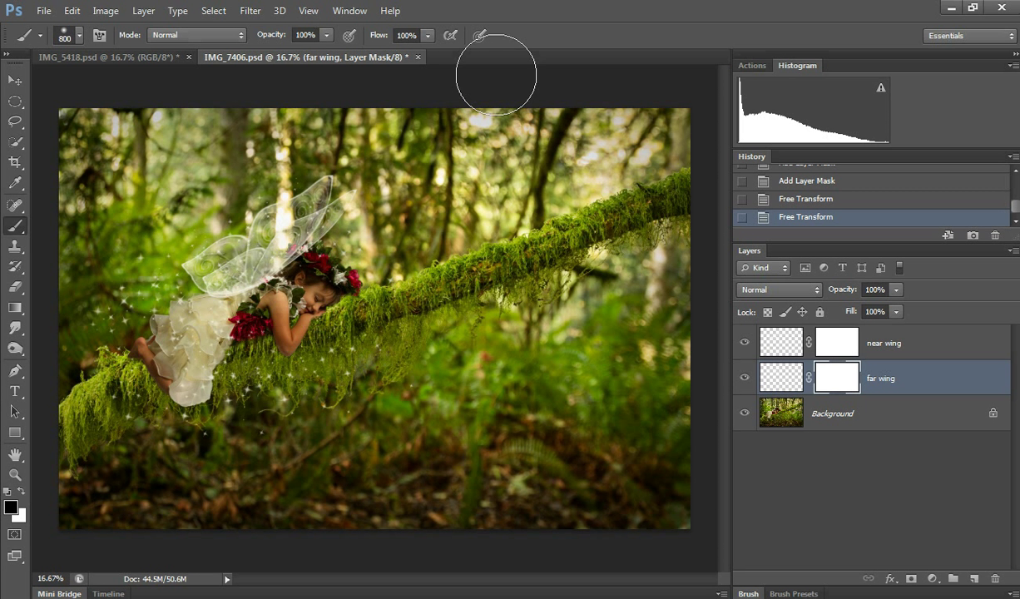
{"action": "key", "text": "bracketleft"}
{"action": "key", "text": "bracketleft"}
{"action": "key", "text": "bracketleft"}
{"action": "key", "text": "bracketleft"}
{"action": "key", "text": "bracketleft"}
{"action": "key", "text": "bracketleft"}
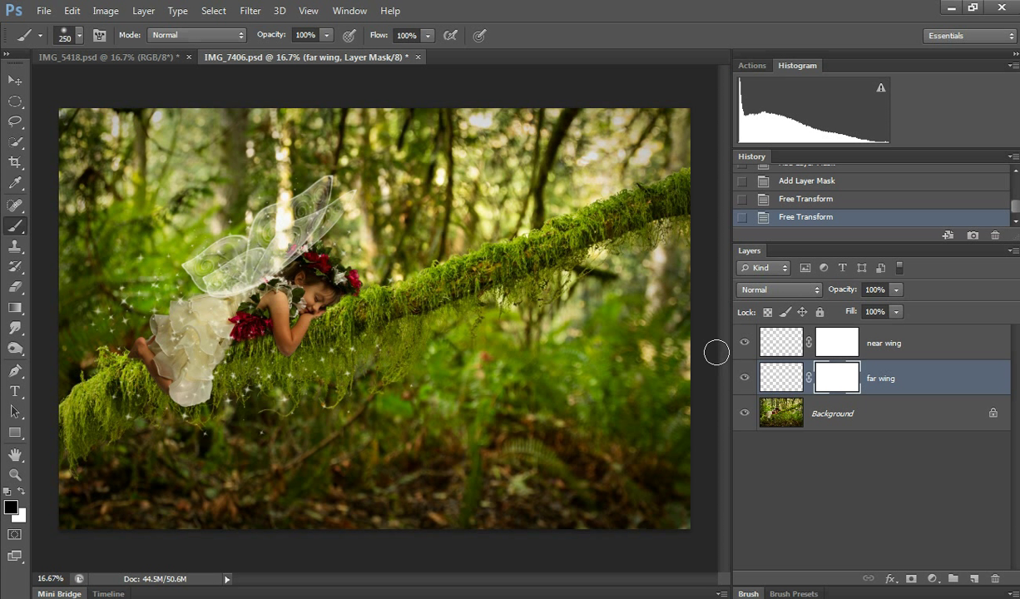
Paint black on the far wing and near wing masks where they overlap the girl's shoulder.
{"action": "left_click", "coordinate": [745, 344]}
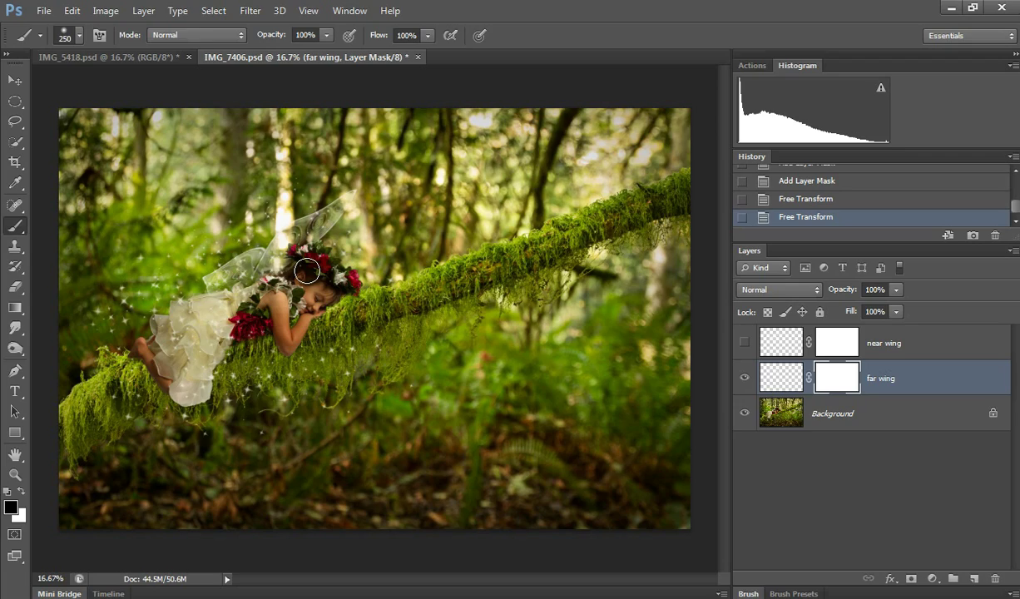
{"action": "mouse_move", "coordinate": [306, 270]}
{"action": "left_mouse_down"}
{"action": "mouse_move", "coordinate": [288, 252]}
{"action": "mouse_move", "coordinate": [302, 246]}
{"action": "left_mouse_up"}
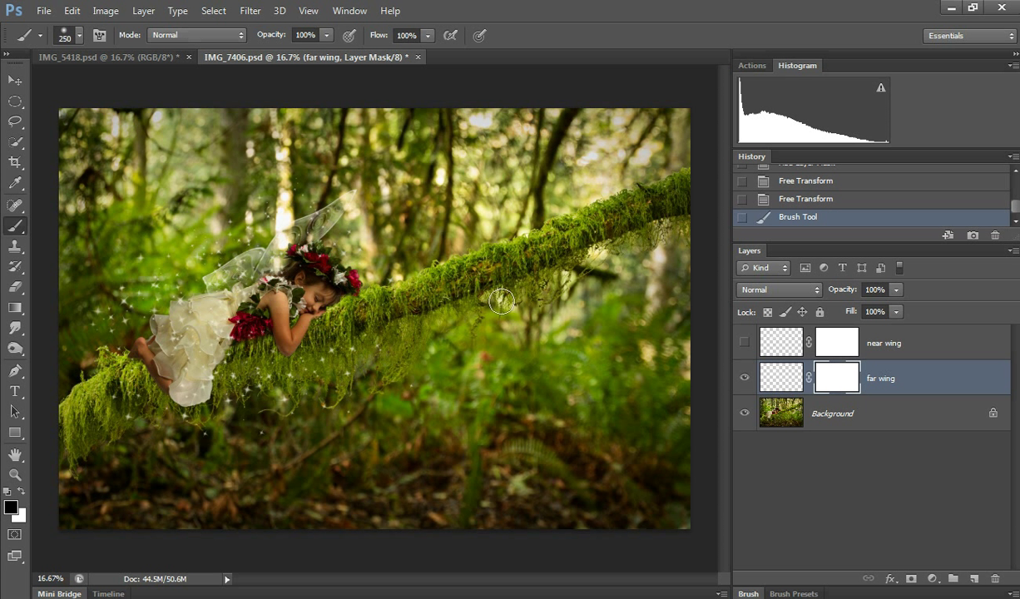
{"action": "left_click", "coordinate": [745, 343]}
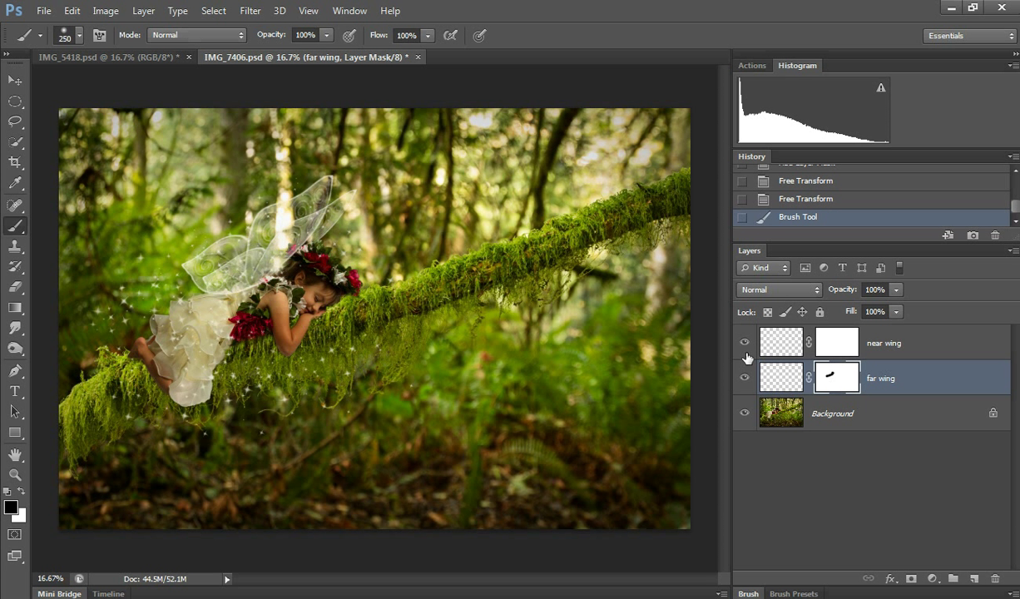
{"action": "left_click", "coordinate": [248, 293]}
{"action": "left_click", "coordinate": [838, 341]}
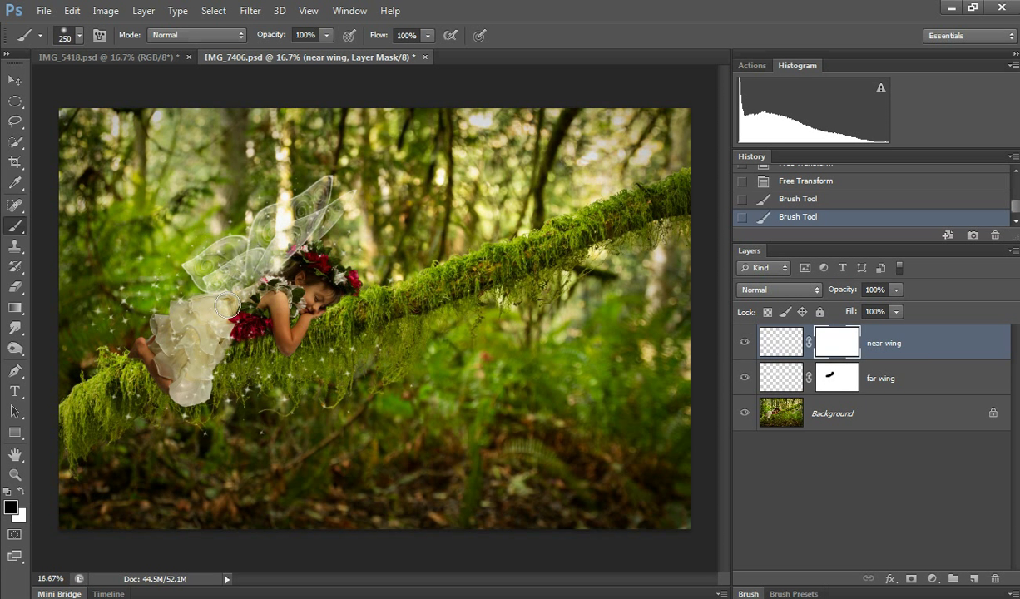
{"action": "mouse_move", "coordinate": [279, 287]}
{"action": "left_mouse_down"}
{"action": "mouse_move", "coordinate": [255, 279]}
{"action": "mouse_move", "coordinate": [231, 302]}
{"action": "left_mouse_up"}
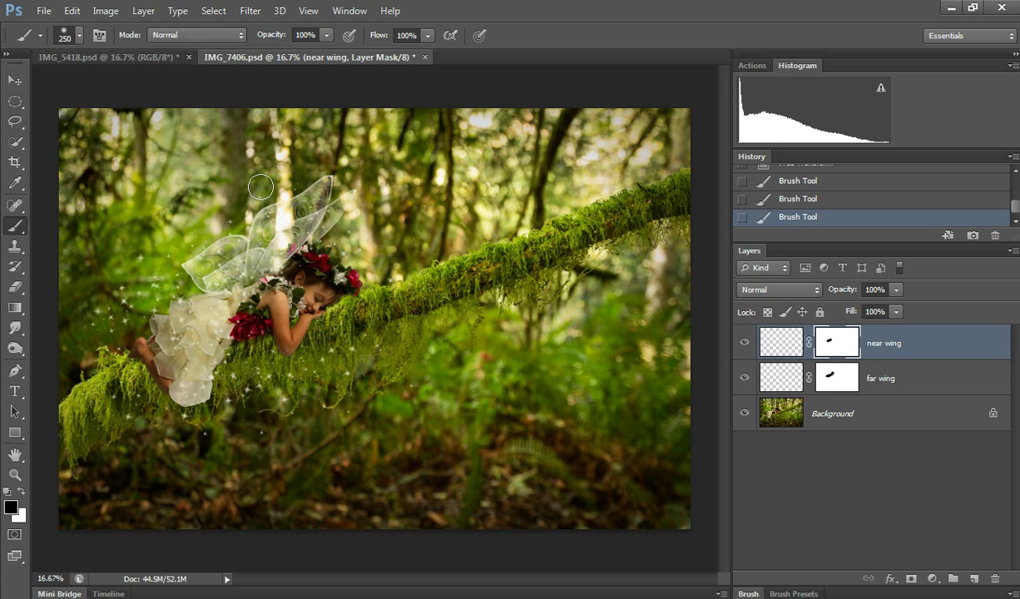
Fade part of the far wing mask at 40% brush opacity, then compare with the wing hidden.
{"action": "left_click", "coordinate": [842, 383]}
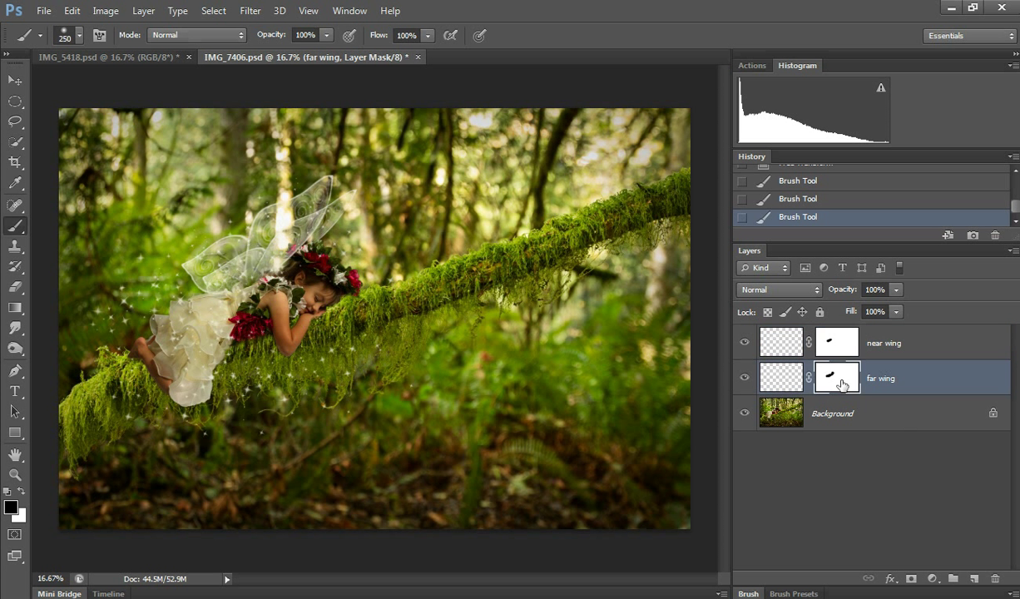
{"action": "left_click", "coordinate": [327, 35]}
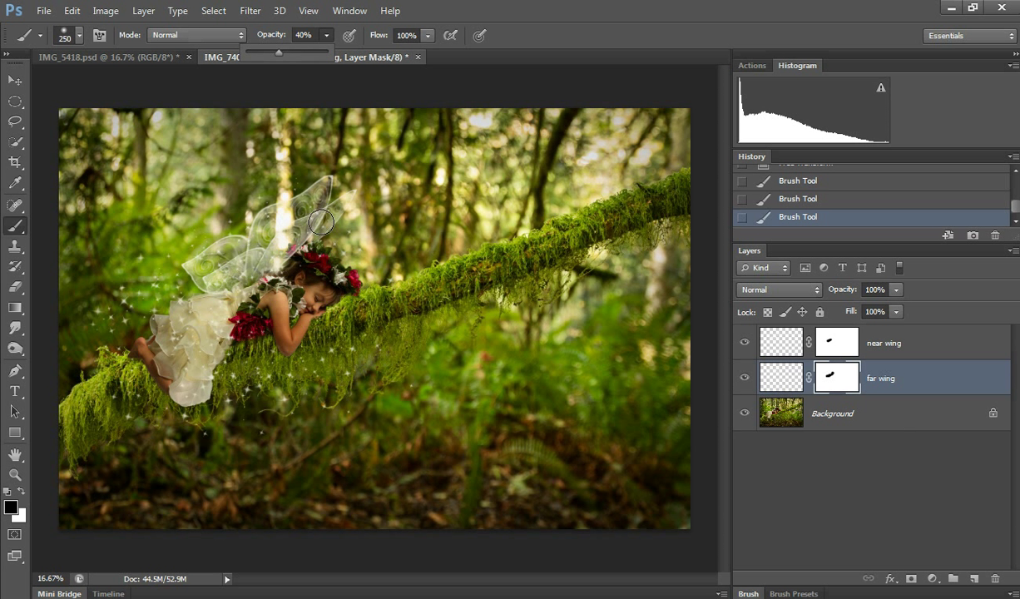
{"action": "left_click", "coordinate": [319, 221]}
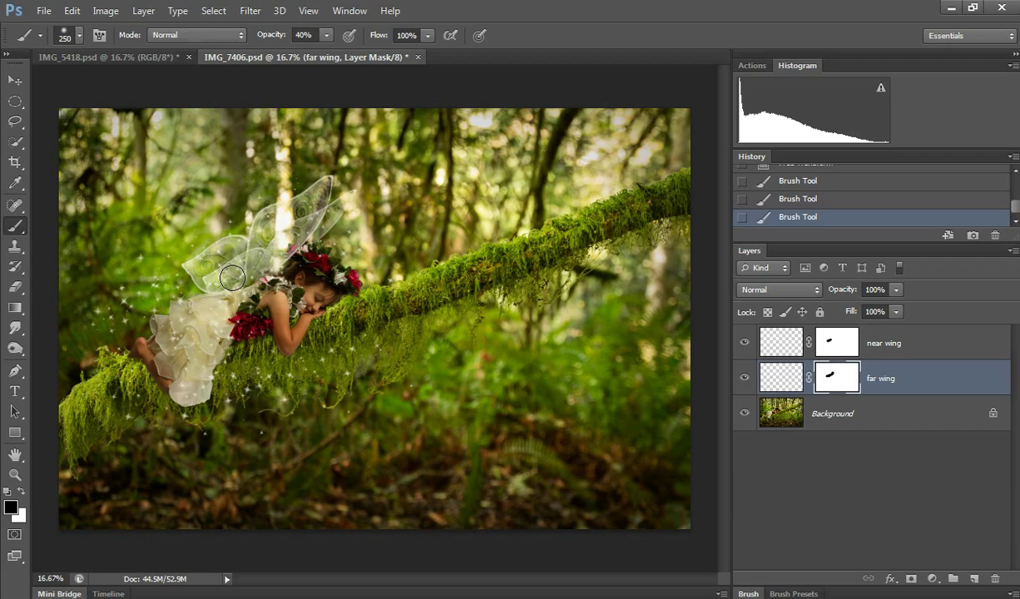
{"action": "mouse_move", "coordinate": [236, 285]}
{"action": "left_mouse_down"}
{"action": "mouse_move", "coordinate": [293, 261]}
{"action": "mouse_move", "coordinate": [327, 221]}
{"action": "mouse_move", "coordinate": [305, 240]}
{"action": "left_mouse_up"}
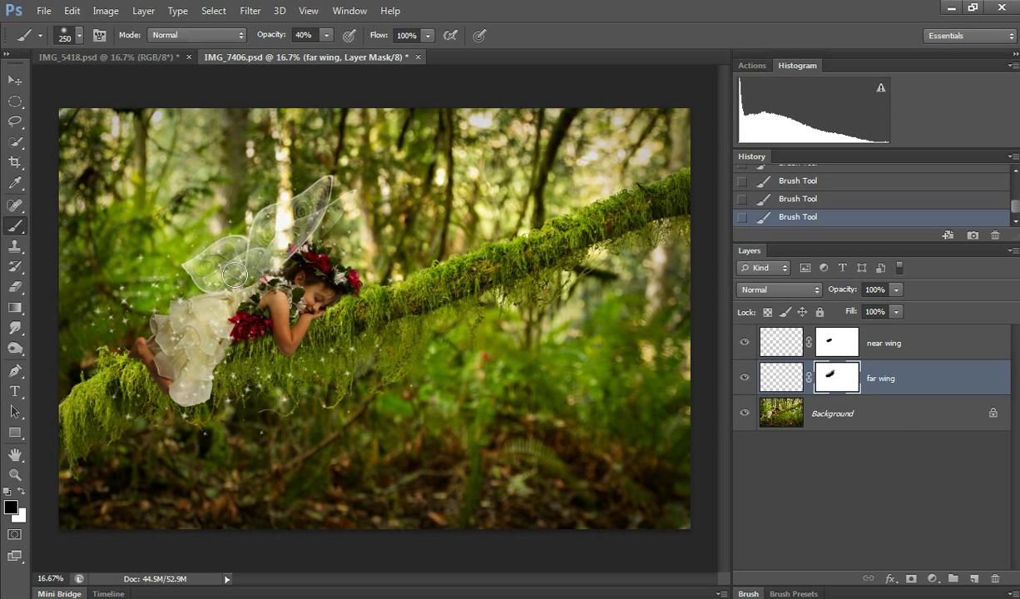
{"action": "left_click", "coordinate": [744, 378]}
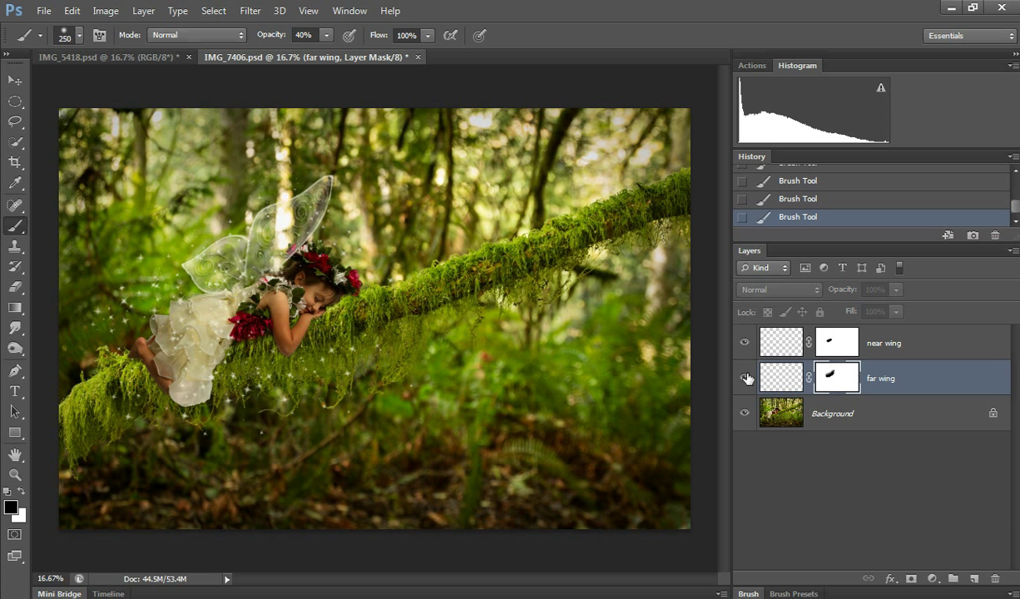
{"action": "left_click", "coordinate": [745, 379]}
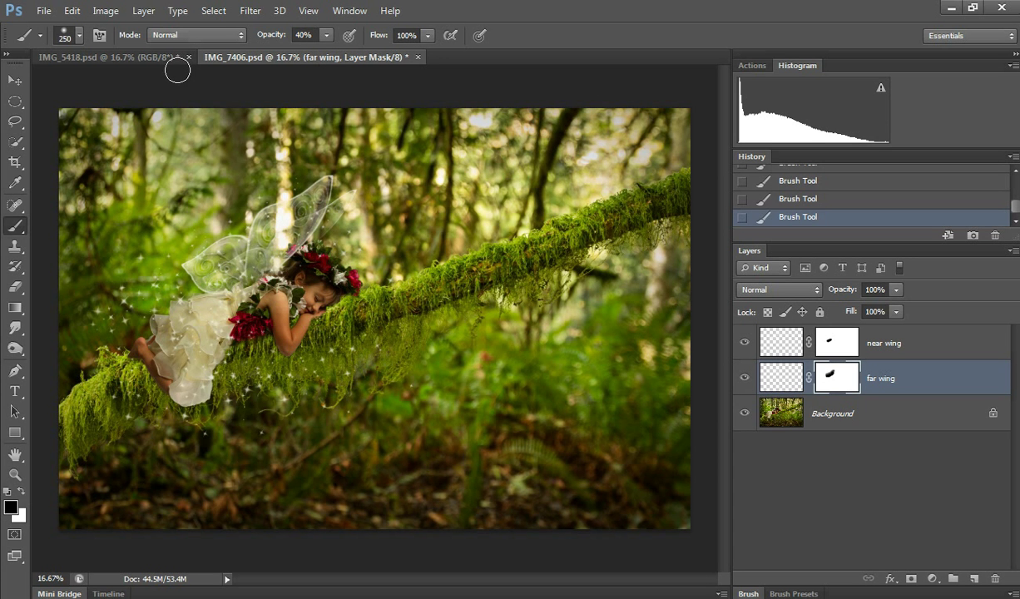
Switch to IMG_5418.psd and load wing brush tip 360.
{"action": "left_click", "coordinate": [134, 56]}
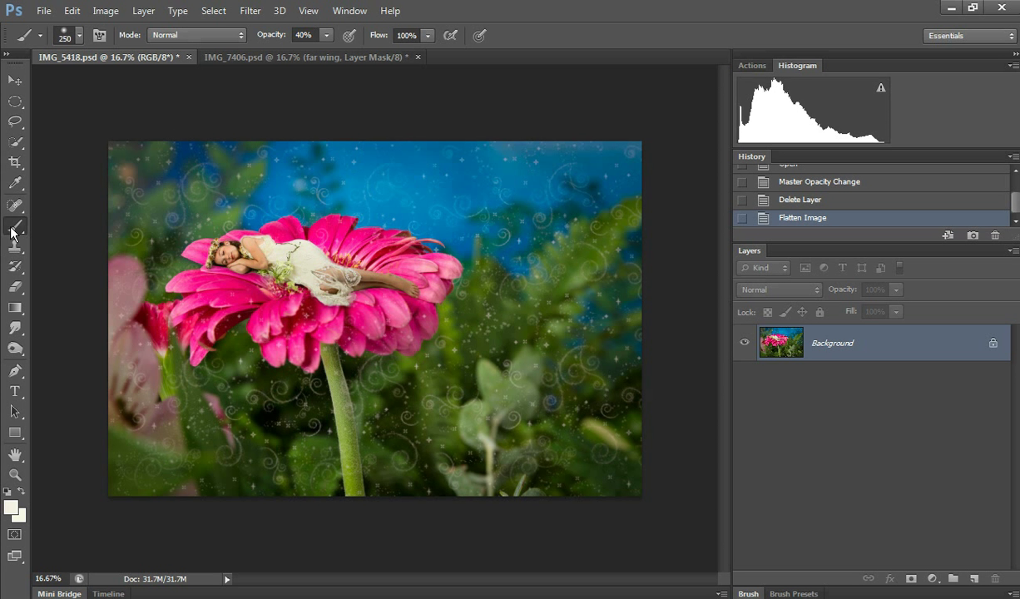
{"action": "left_click", "coordinate": [78, 37]}
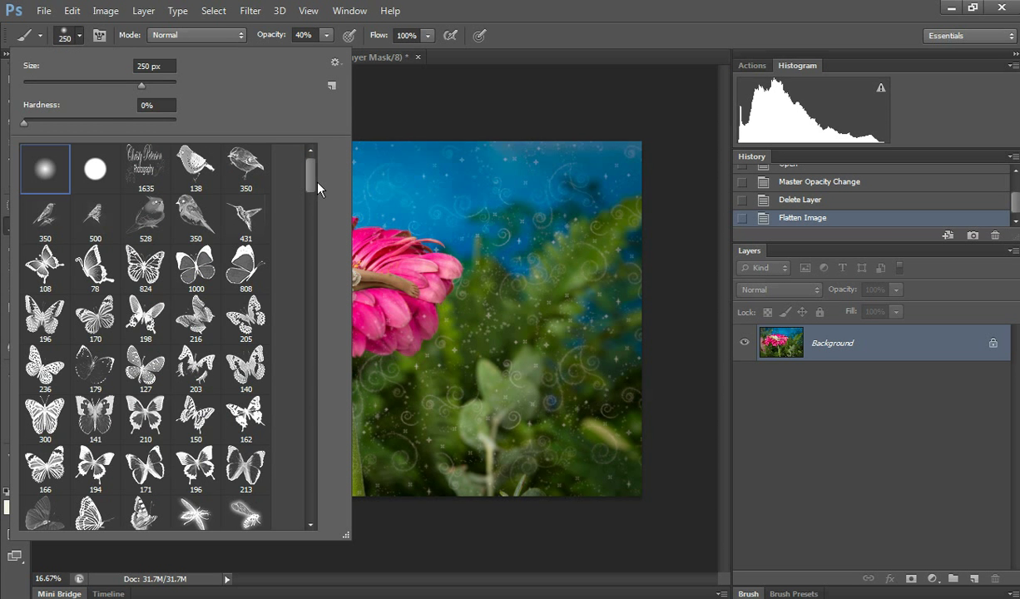
{"action": "left_click_drag", "start_coordinate": [318, 189], "coordinate": [311, 427]}
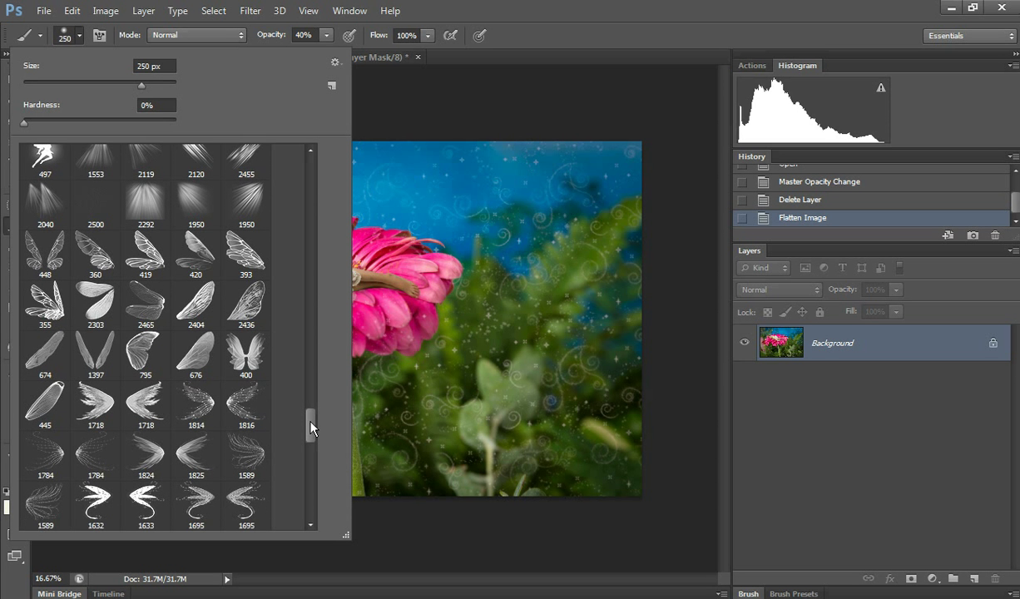
{"action": "left_click", "coordinate": [114, 268]}
{"action": "left_click", "coordinate": [605, 18]}
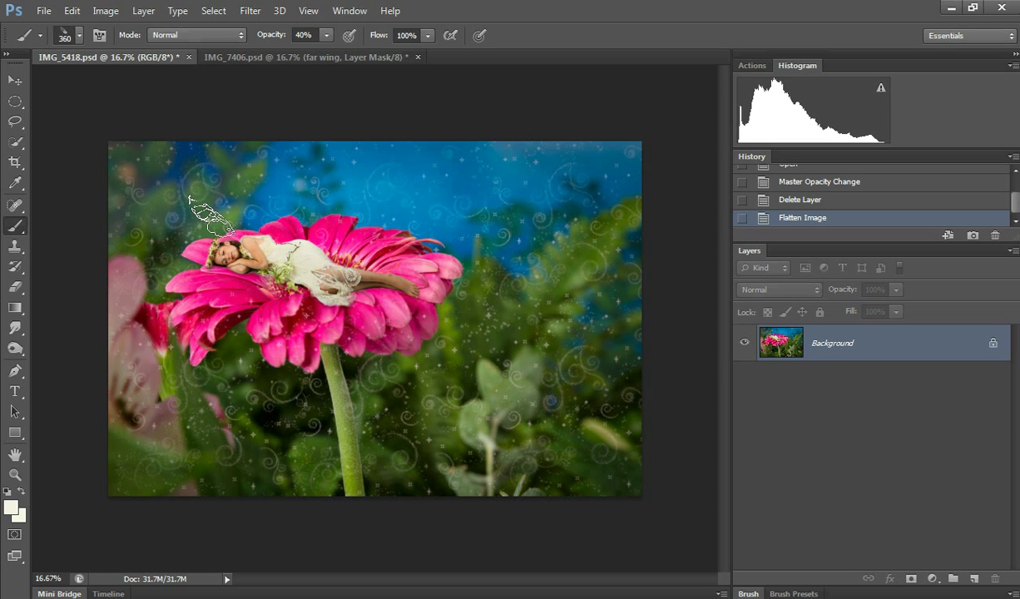
Sample the girl's dress and lighten the foreground colour to #eeecdf.
{"action": "left_click", "coordinate": [15, 183]}
{"action": "left_click", "coordinate": [314, 254]}
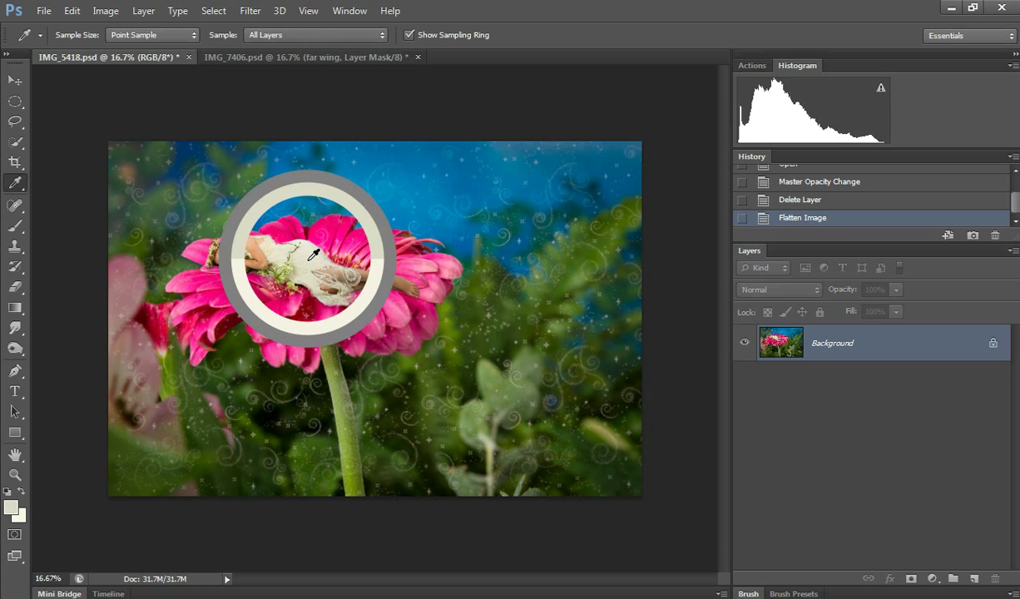
{"action": "left_click", "coordinate": [18, 511]}
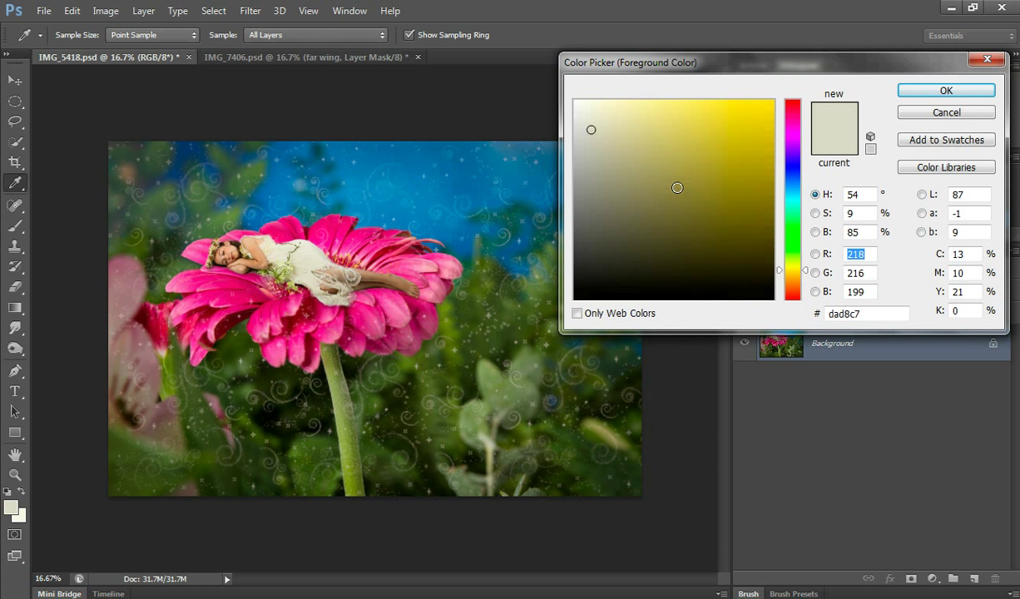
{"action": "left_click", "coordinate": [586, 112]}
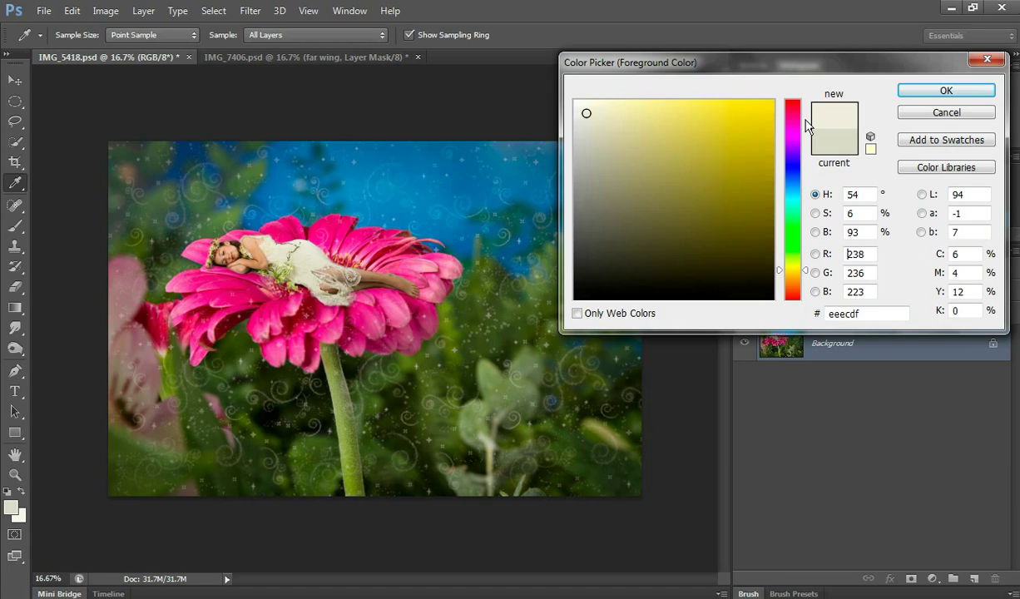
{"action": "left_click", "coordinate": [947, 90]}
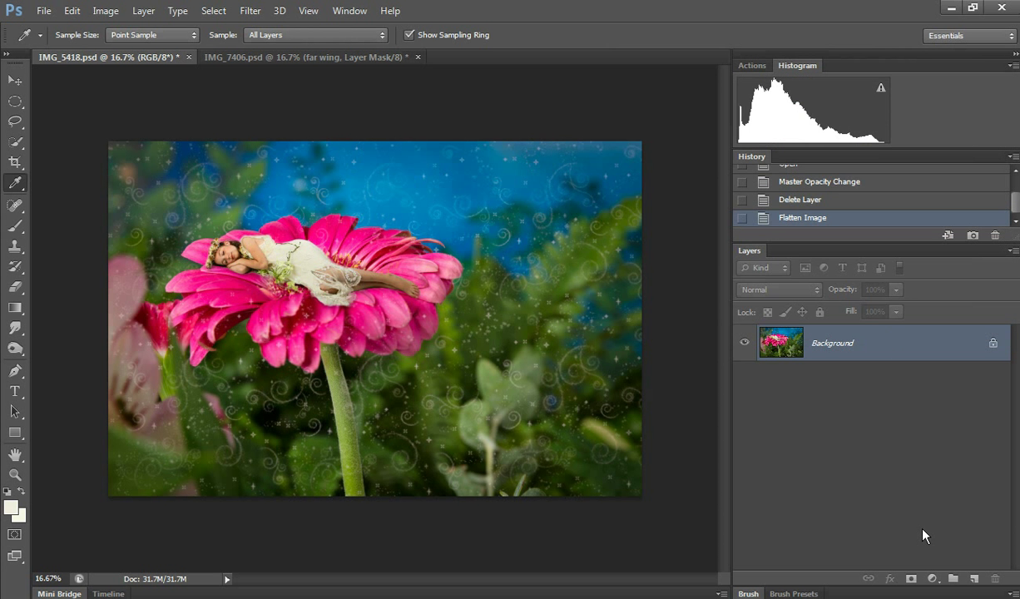
On a new layer, set the wing brush to 900 px with Flip X and a -49° angle.
{"action": "left_click", "coordinate": [974, 579]}
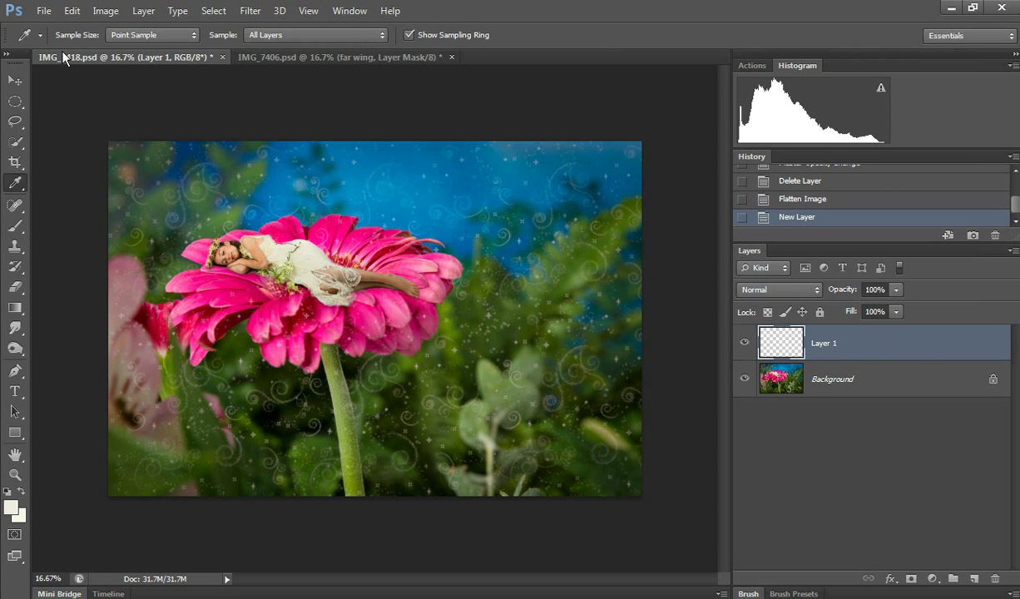
{"action": "left_click", "coordinate": [15, 226]}
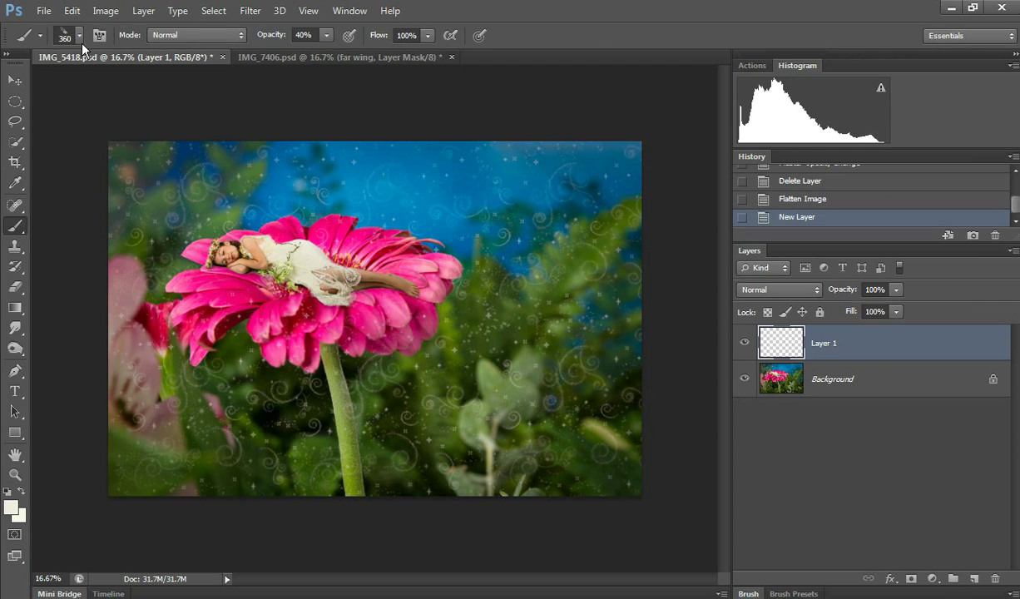
{"action": "key", "text": "bracketright"}
{"action": "key", "text": "bracketright"}
{"action": "key", "text": "bracketright"}
{"action": "key", "text": "bracketright"}
{"action": "key", "text": "bracketright"}
{"action": "key", "text": "bracketright"}
{"action": "key", "text": "bracketright"}
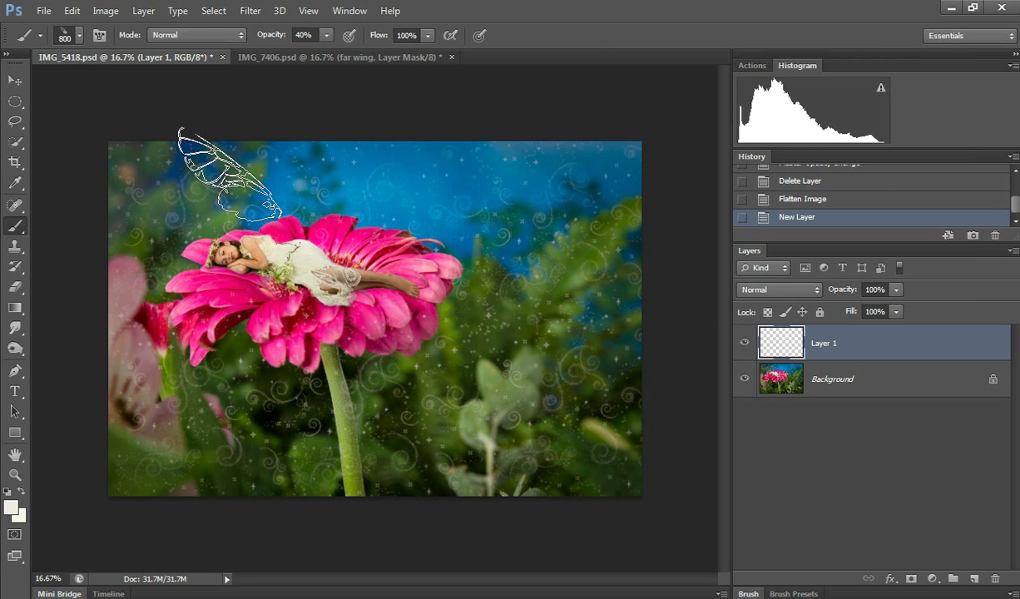
{"action": "key", "text": "bracketleft"}
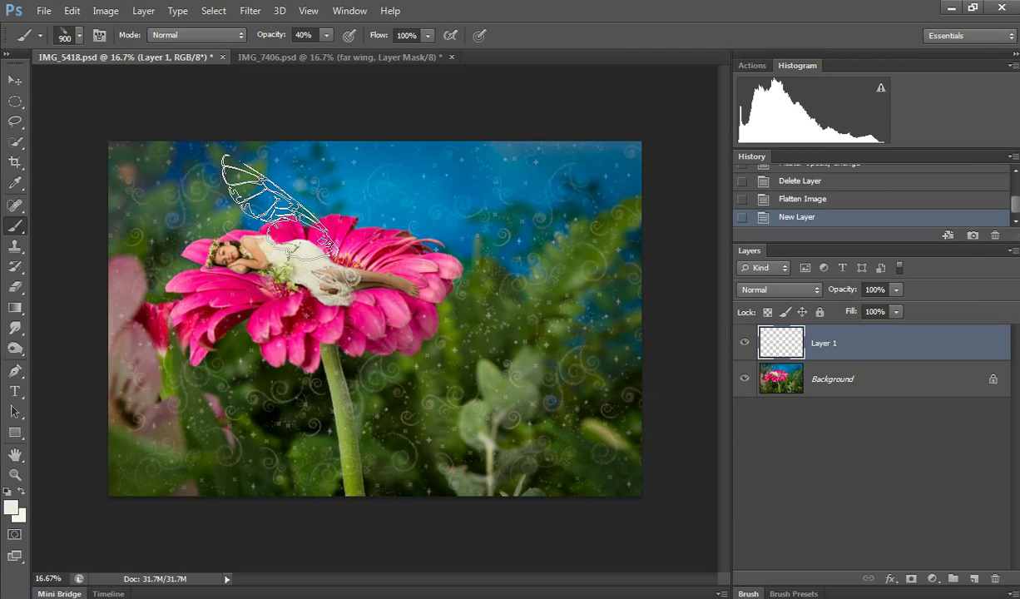
{"action": "left_click", "coordinate": [749, 594]}
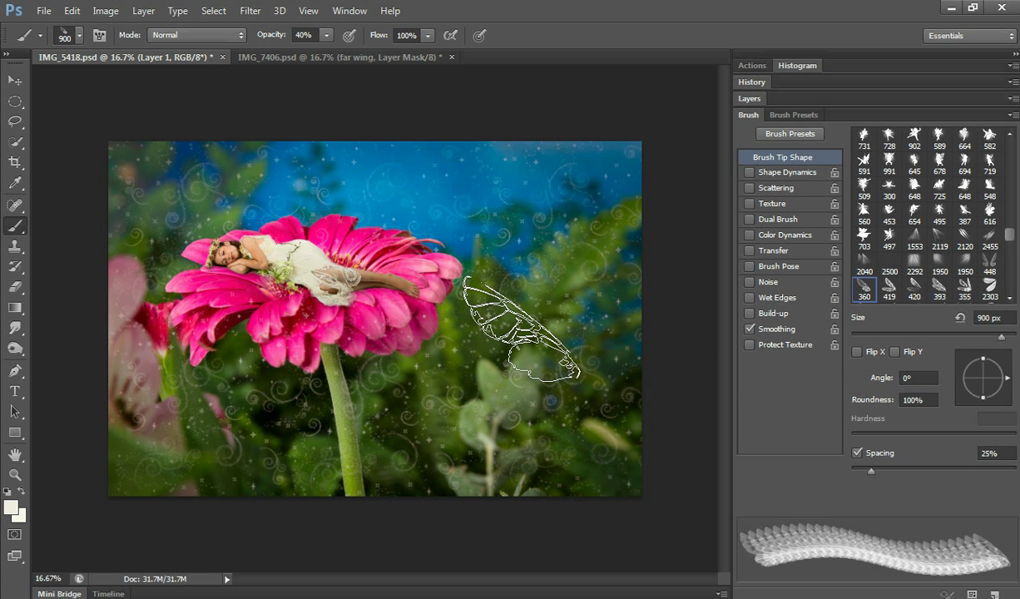
{"action": "left_click", "coordinate": [858, 353]}
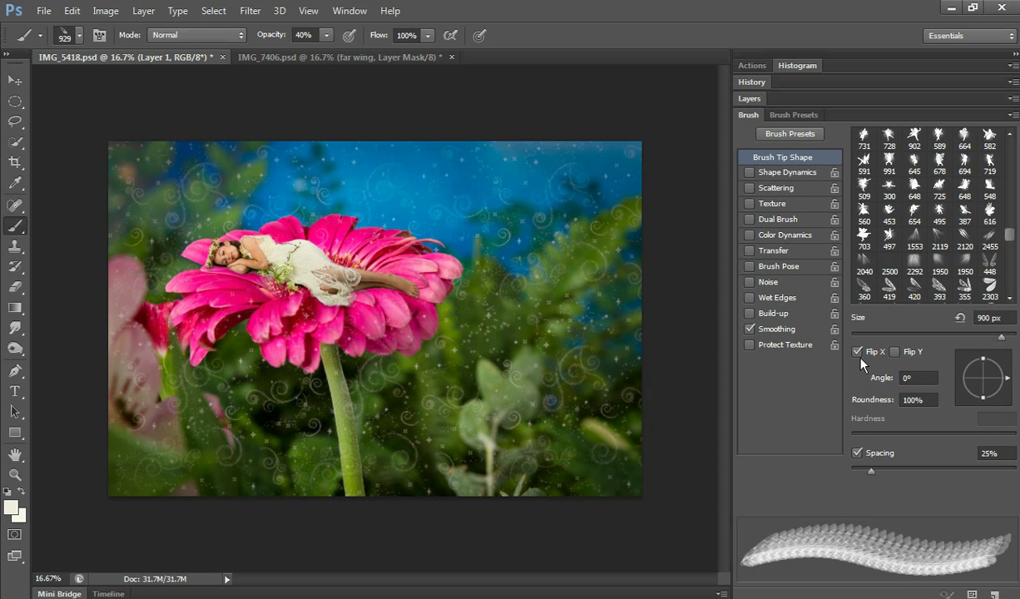
{"action": "left_click_drag", "start_coordinate": [1007, 381], "coordinate": [1004, 402]}
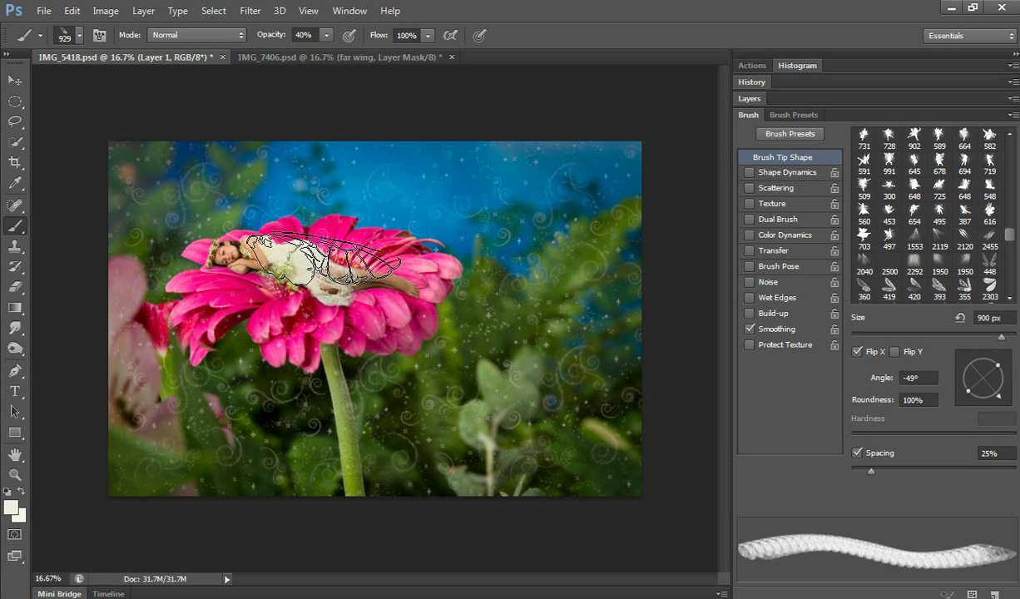
Stamp the wing over the sleeping girl, raise opacity to 100%, and revert the faint stamp via History.
{"action": "left_click", "coordinate": [323, 260]}
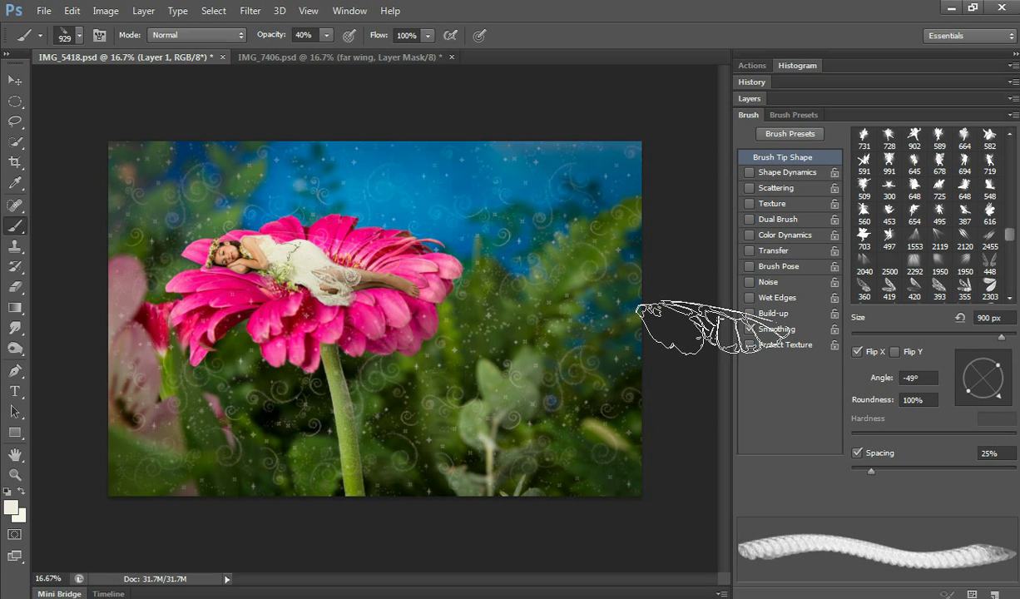
{"action": "left_click", "coordinate": [326, 35]}
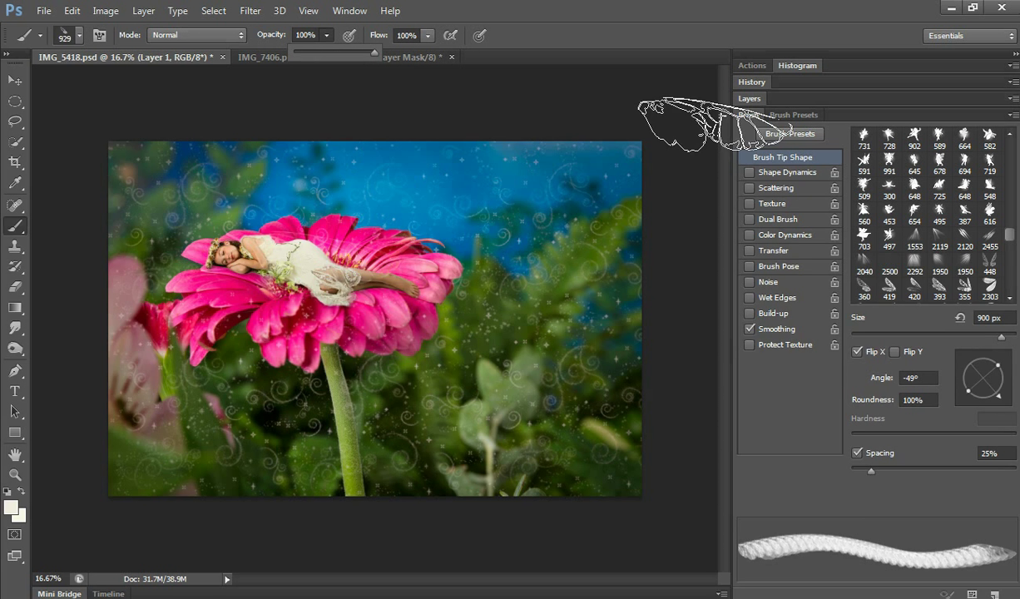
{"action": "left_click", "coordinate": [751, 82]}
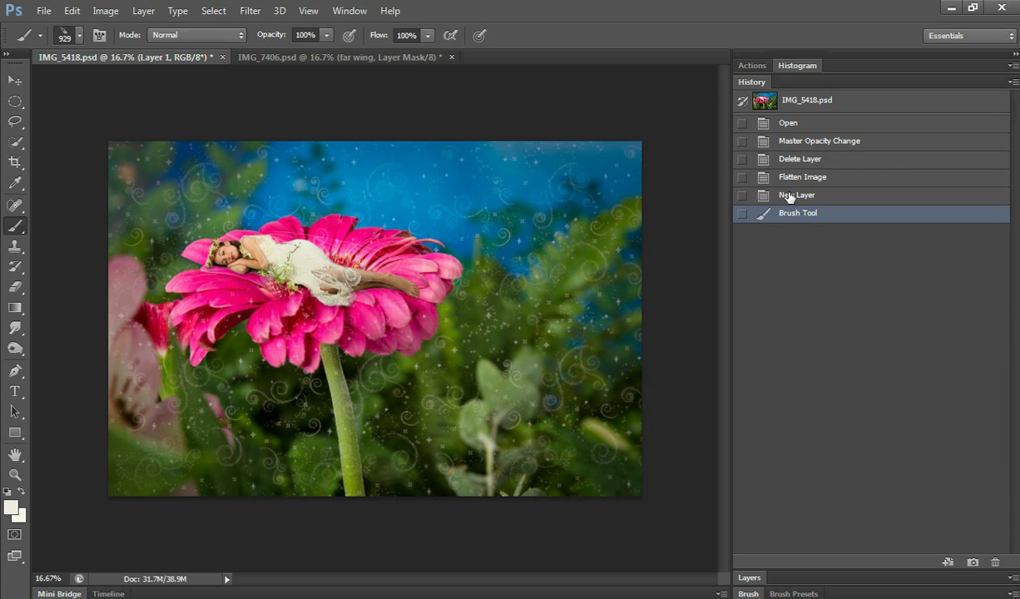
{"action": "left_click", "coordinate": [789, 197]}
{"action": "key", "text": "F5"}
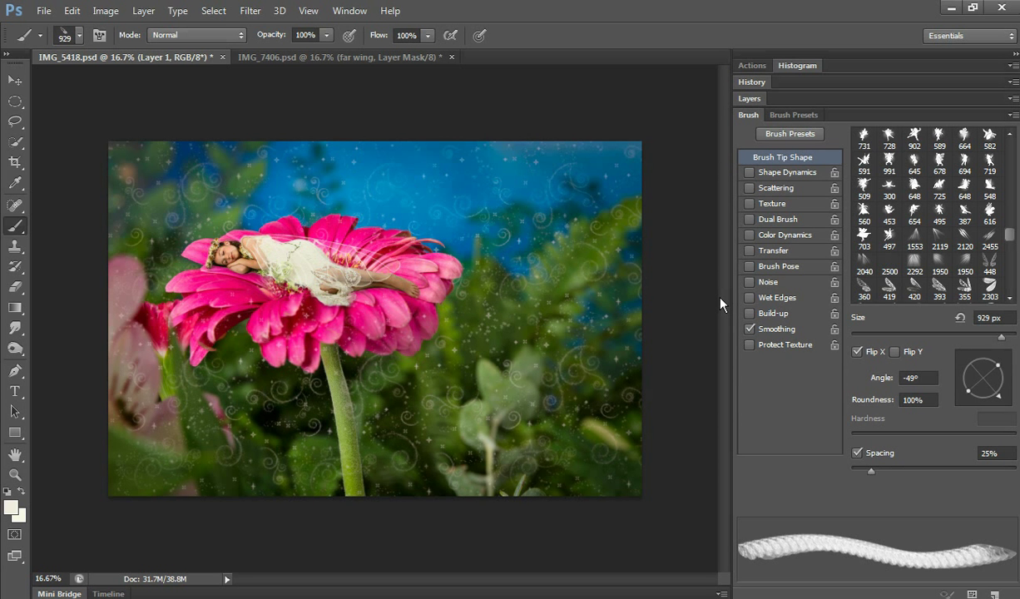
{"action": "key", "text": "ctrl+j"}
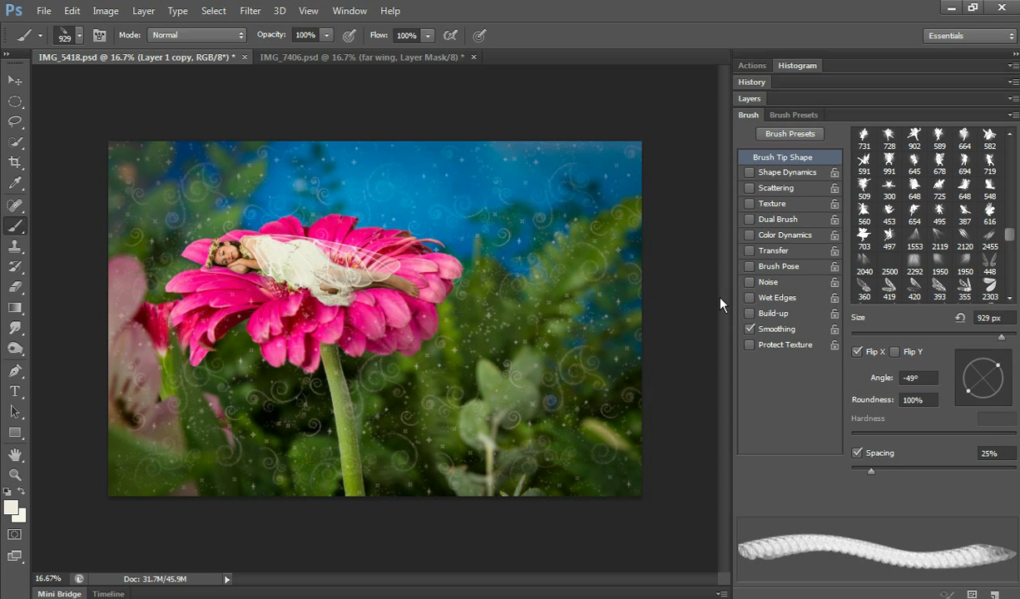
{"action": "key", "text": "alt+bracketleft"}
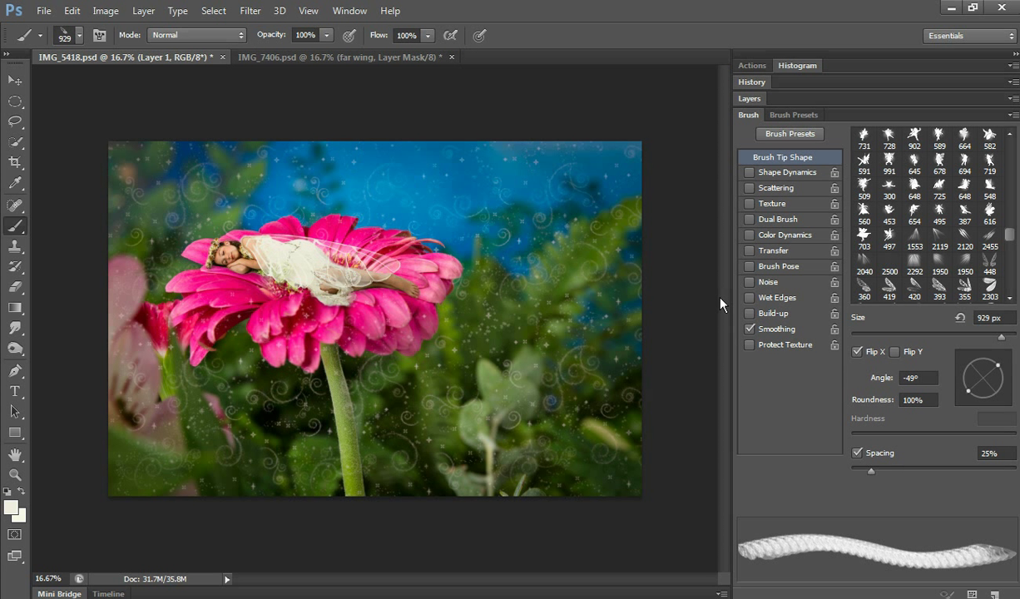
Duplicate the wing layer, flip the copy vertically, and move it up onto the flower.
{"action": "left_click", "coordinate": [751, 98]}
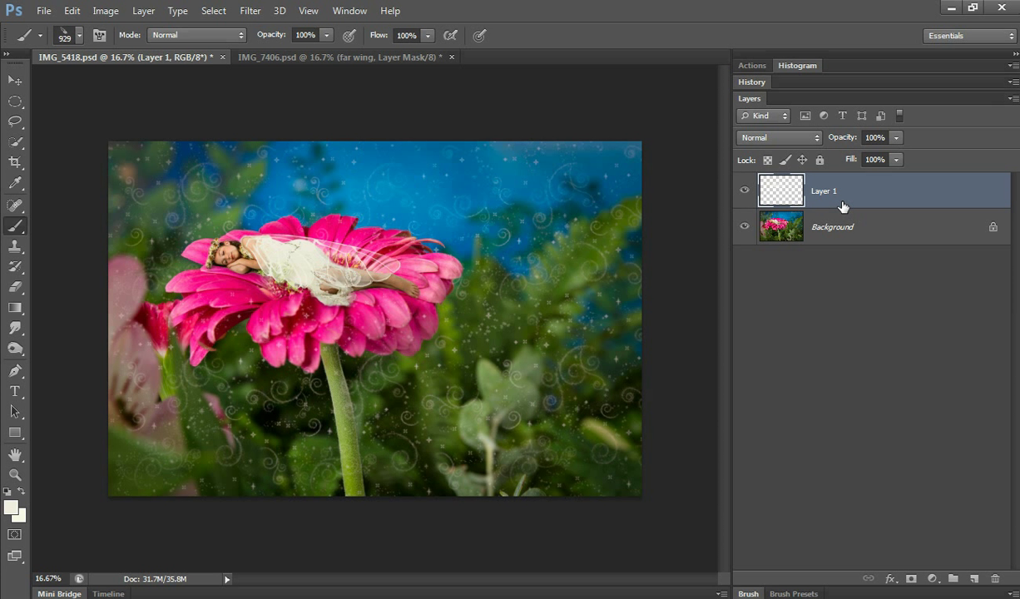
{"action": "key", "text": "ctrl+j"}
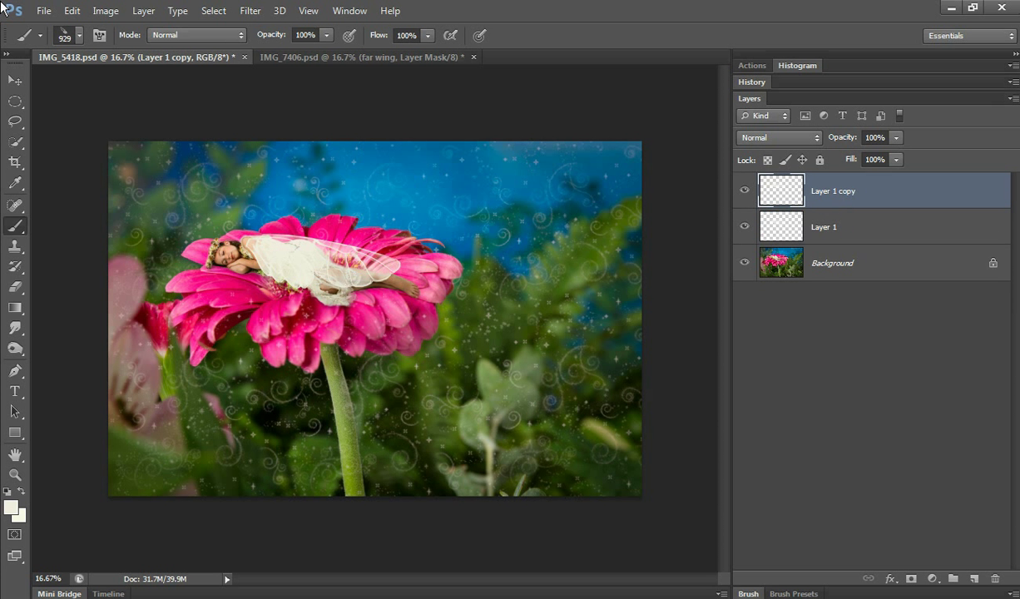
{"action": "left_click", "coordinate": [73, 11]}
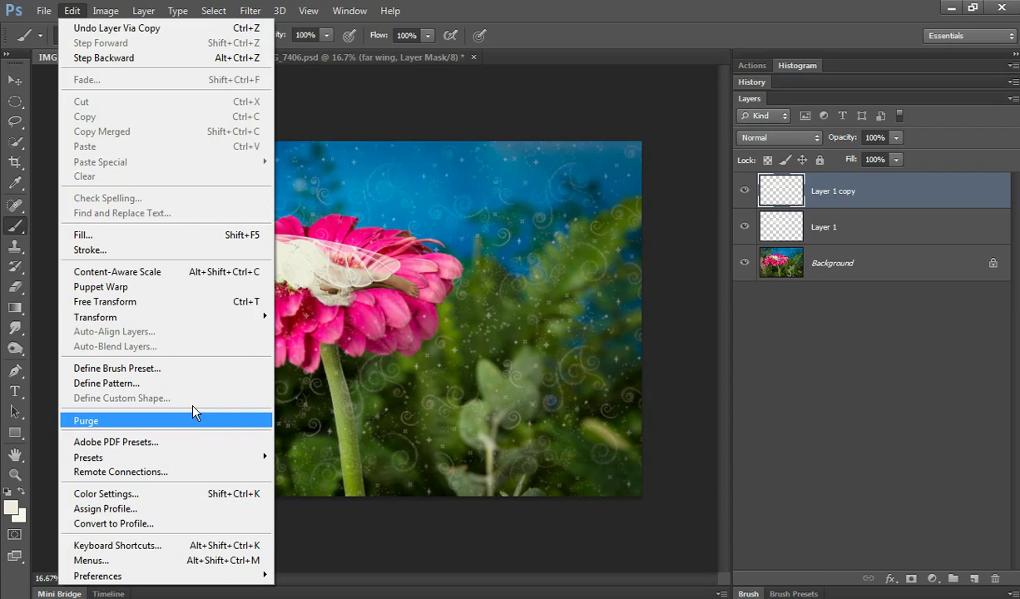
{"action": "mouse_move", "coordinate": [265, 316]}
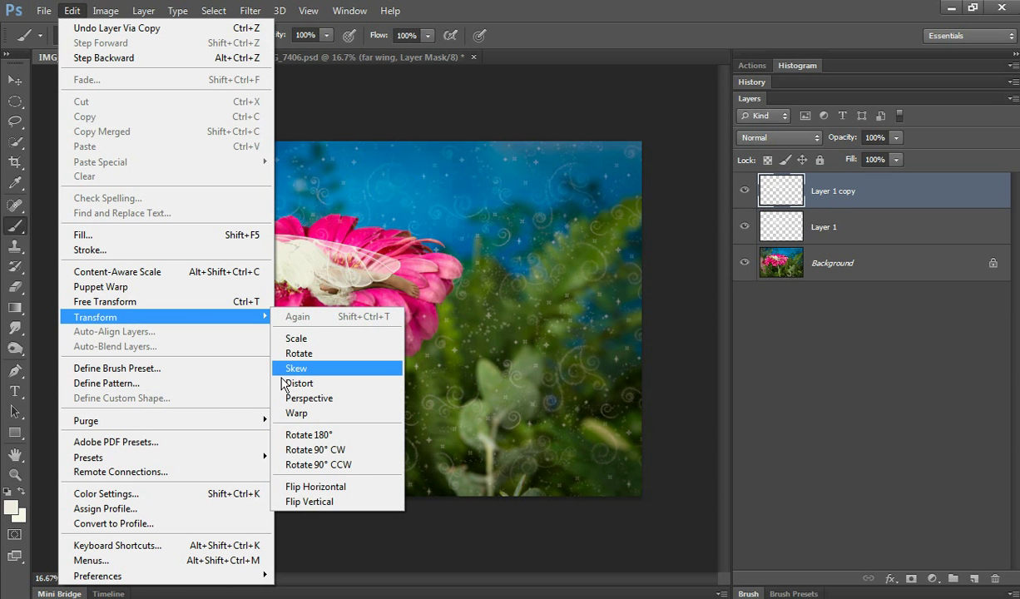
{"action": "left_click", "coordinate": [320, 505]}
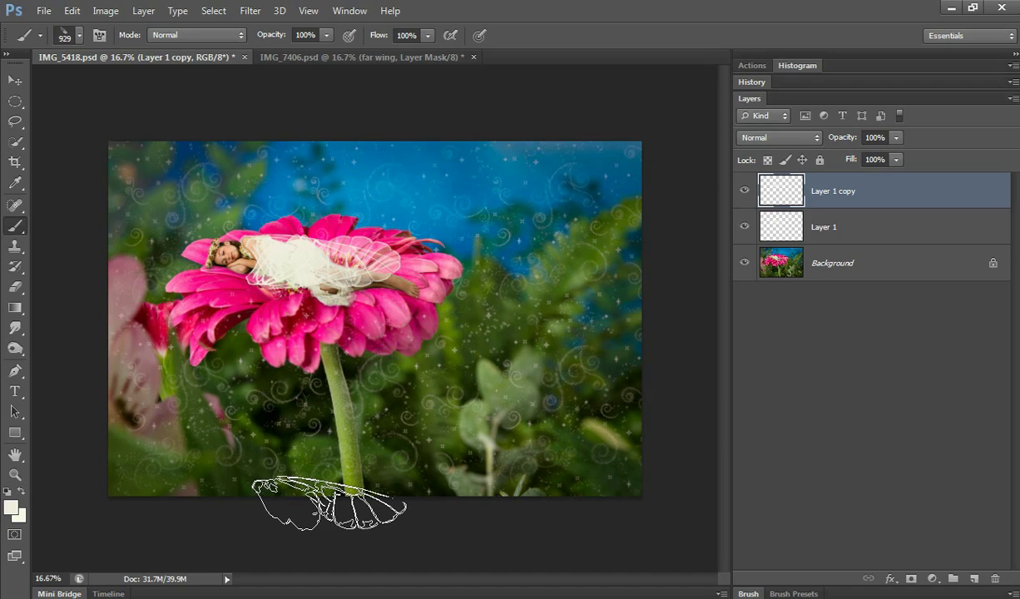
{"action": "left_click_drag", "start_coordinate": [321, 506], "coordinate": [363, 337]}
Rotate the wing copy about 9°, nudge it lower over the girl, and commit the transform.
{"action": "key", "text": "ctrl+t"}
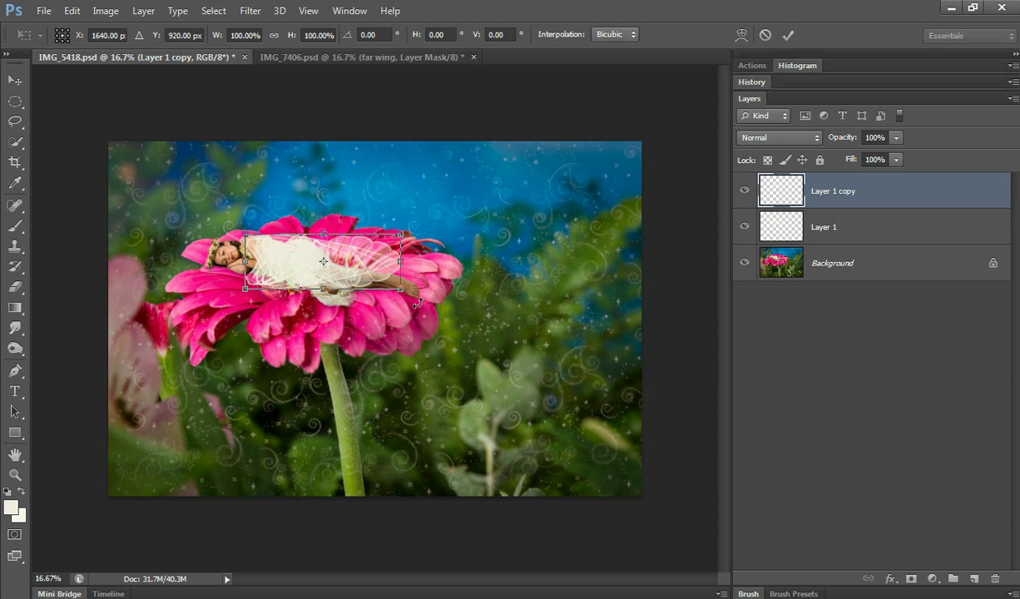
{"action": "left_click_drag", "start_coordinate": [417, 307], "coordinate": [411, 315]}
{"action": "left_click_drag", "start_coordinate": [322, 280], "coordinate": [320, 287]}
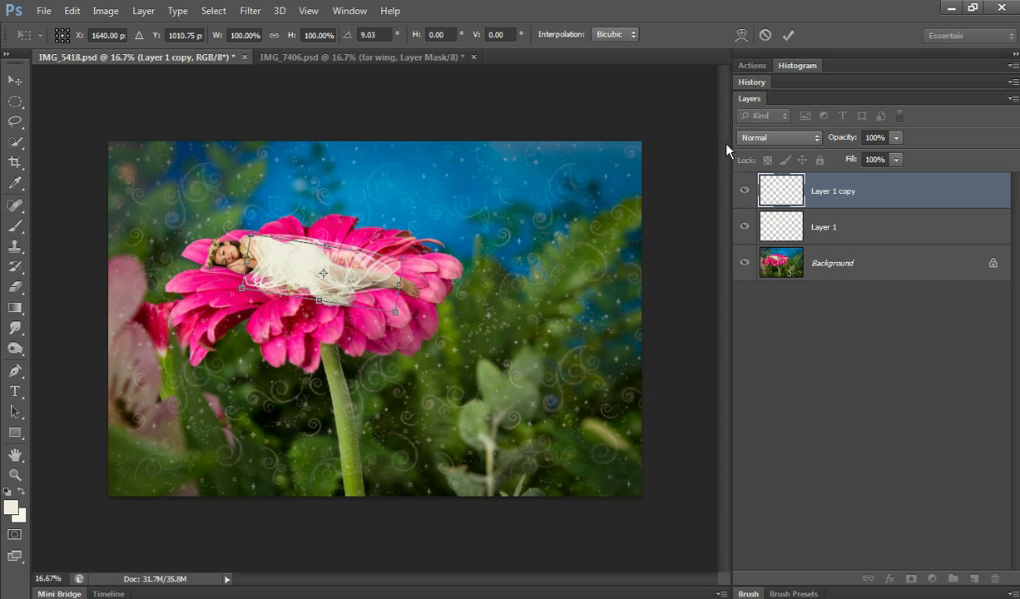
{"action": "left_click", "coordinate": [787, 35]}
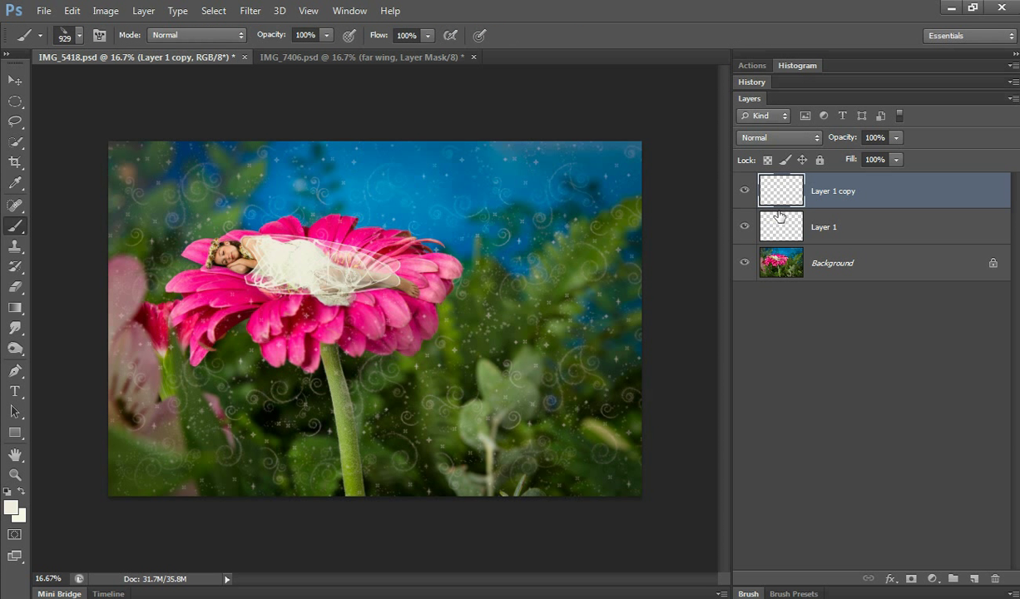
Add white masks to Layer 1 and Layer 1 copy, and pick a 500 px soft round brush.
{"action": "left_click", "coordinate": [912, 578]}
{"action": "left_click", "coordinate": [841, 221]}
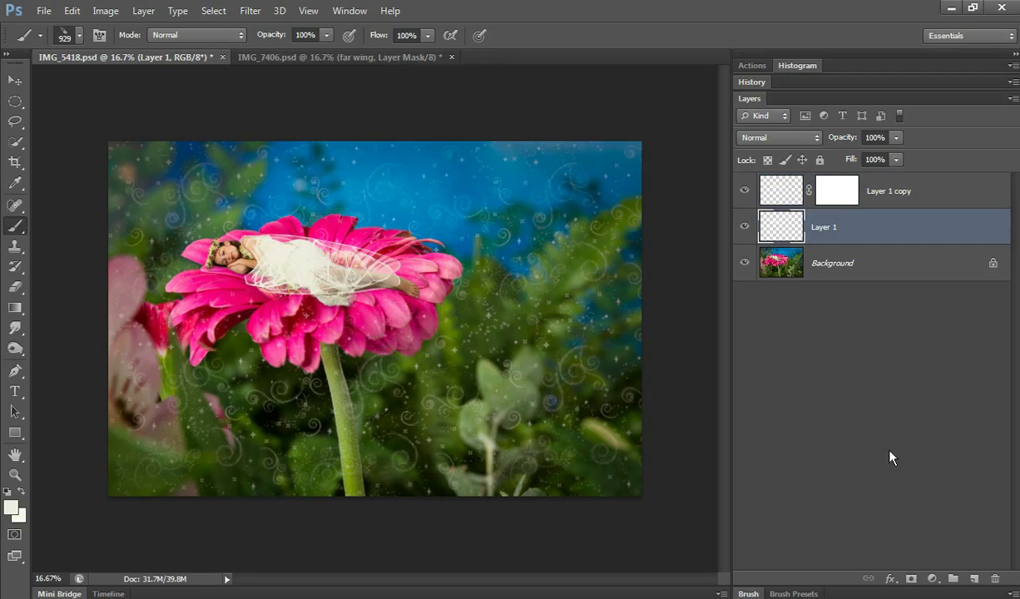
{"action": "left_click", "coordinate": [910, 579]}
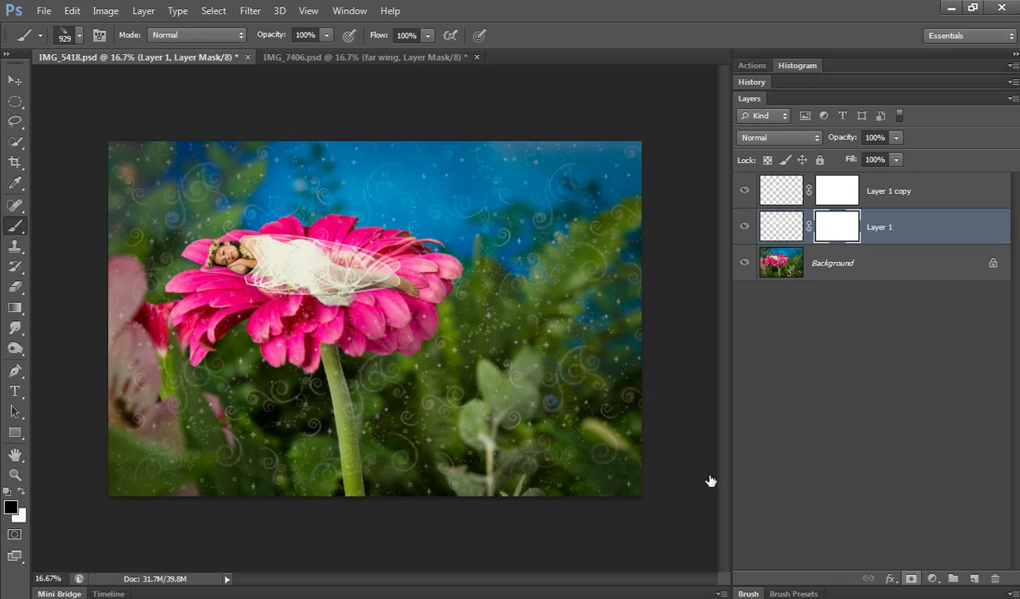
{"action": "left_click", "coordinate": [80, 38]}
{"action": "left_click_drag", "start_coordinate": [311, 436], "coordinate": [318, 166]}
{"action": "left_click", "coordinate": [43, 170]}
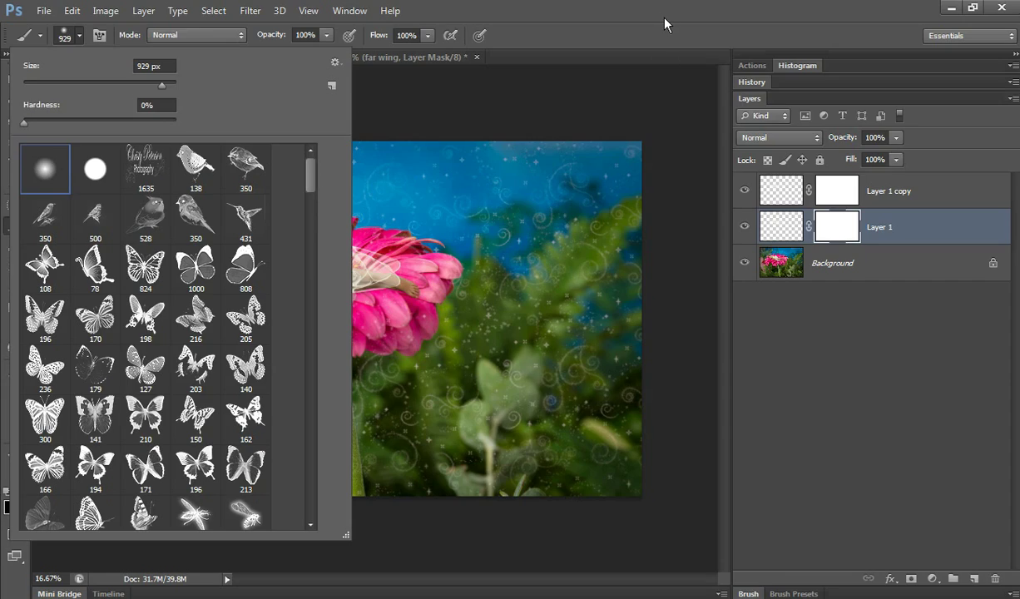
{"action": "left_click", "coordinate": [636, 25]}
{"action": "key", "text": "bracketleft"}
{"action": "key", "text": "bracketleft"}
{"action": "key", "text": "bracketleft"}
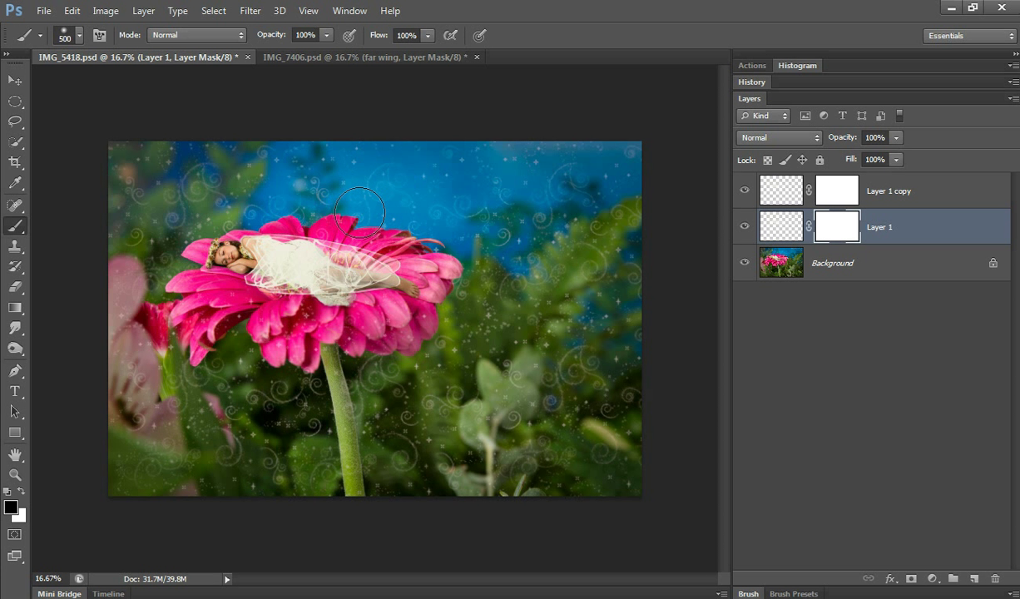
Move Layer 1 above its copy and rename them 'top wing' and 'bottom wing'.
{"action": "left_click", "coordinate": [742, 228]}
{"action": "left_click", "coordinate": [742, 227]}
{"action": "left_click_drag", "start_coordinate": [941, 235], "coordinate": [947, 190]}
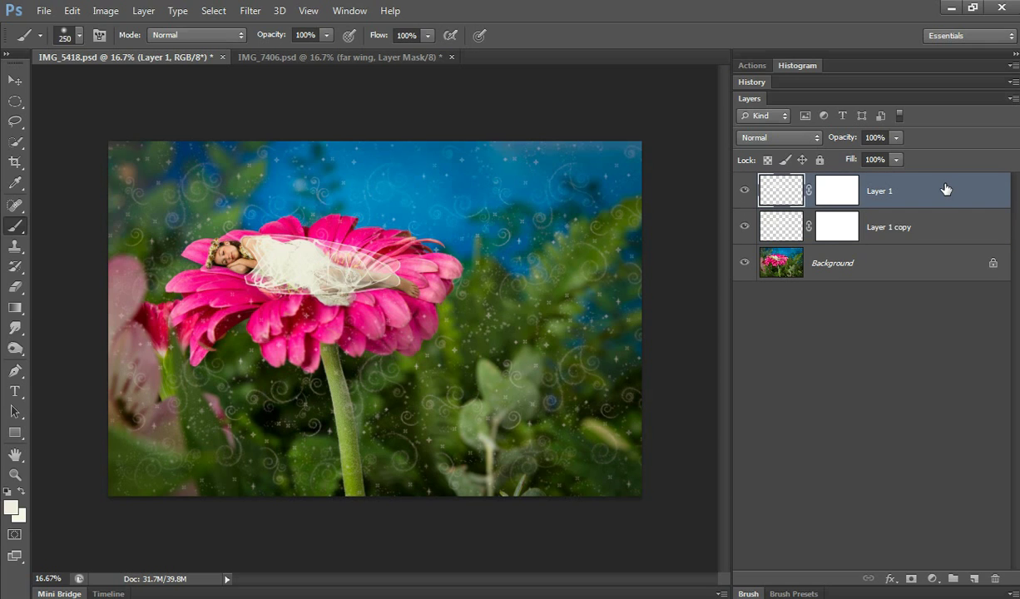
{"action": "double_click", "coordinate": [876, 191]}
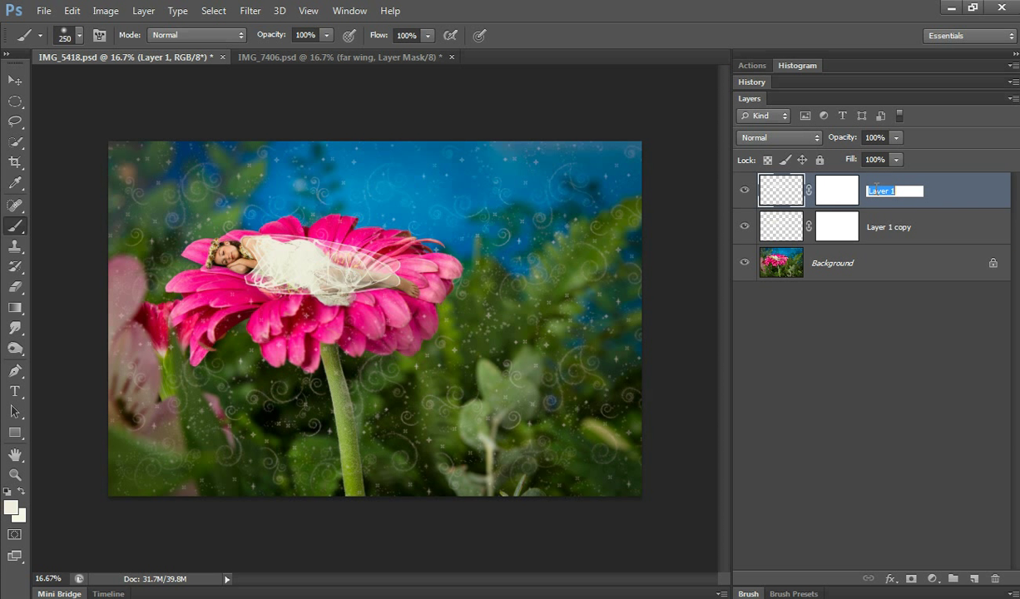
{"action": "type", "text": "top wing"}
{"action": "key", "text": "Return"}
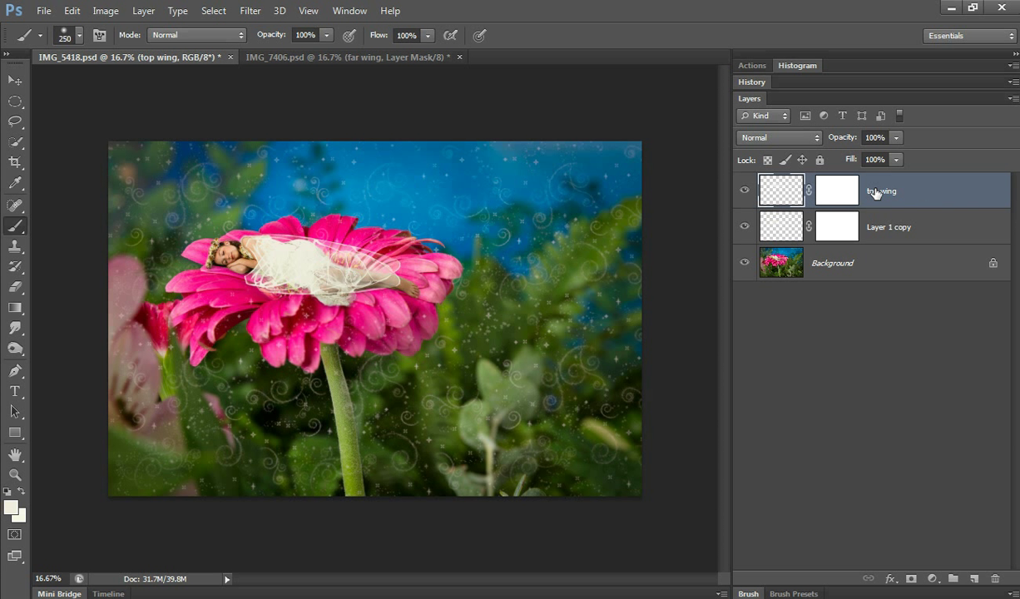
{"action": "double_click", "coordinate": [904, 228]}
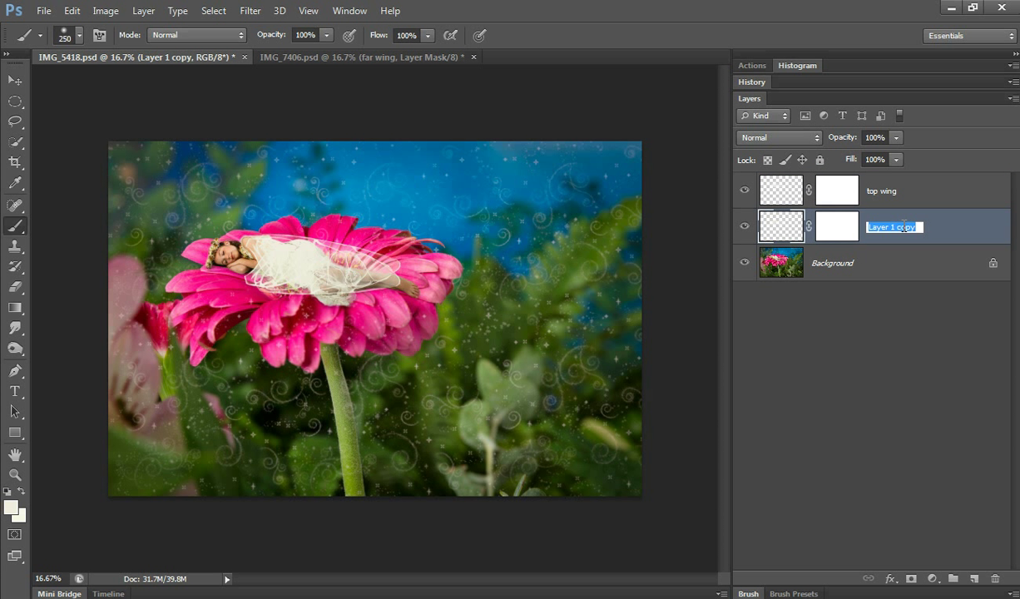
{"action": "type", "text": "bottom wing"}
{"action": "key", "text": "Return"}
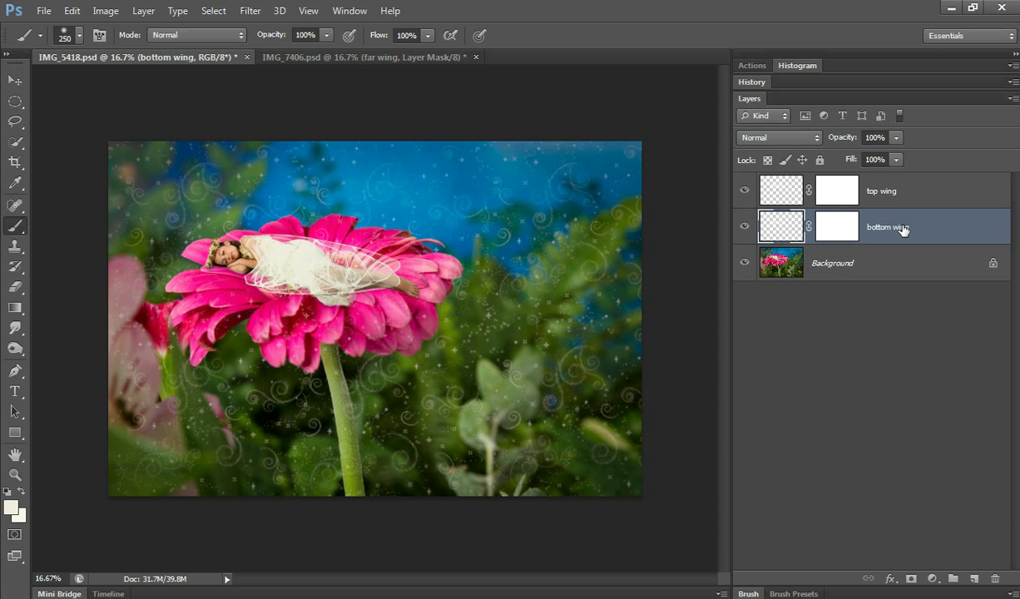
Paint black on the bottom wing's mask over the girl's body, then the top wing's mask over her torso.
{"action": "left_click", "coordinate": [845, 225]}
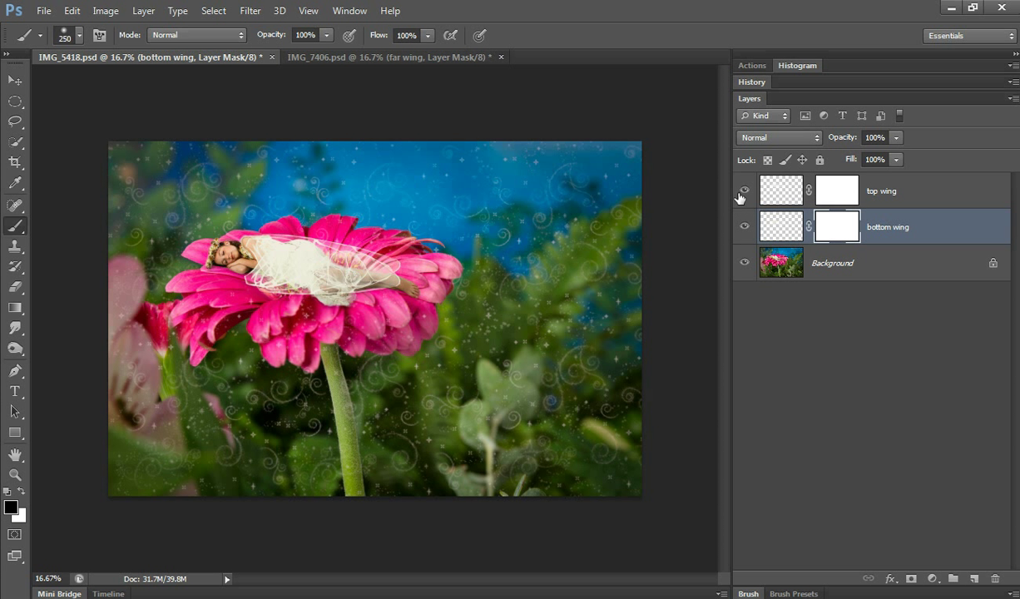
{"action": "left_click", "coordinate": [745, 192]}
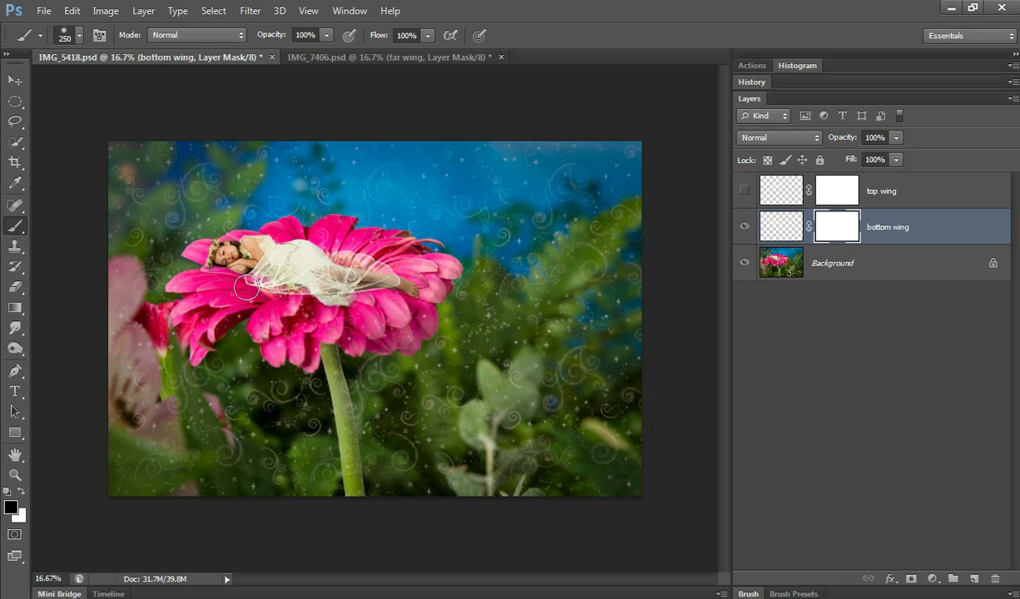
{"action": "mouse_move", "coordinate": [249, 281]}
{"action": "left_mouse_down"}
{"action": "mouse_move", "coordinate": [254, 263]}
{"action": "mouse_move", "coordinate": [291, 248]}
{"action": "mouse_move", "coordinate": [330, 277]}
{"action": "mouse_move", "coordinate": [341, 270]}
{"action": "mouse_move", "coordinate": [376, 285]}
{"action": "mouse_move", "coordinate": [278, 277]}
{"action": "mouse_move", "coordinate": [347, 285]}
{"action": "mouse_move", "coordinate": [275, 271]}
{"action": "mouse_move", "coordinate": [301, 258]}
{"action": "mouse_move", "coordinate": [373, 285]}
{"action": "mouse_move", "coordinate": [387, 278]}
{"action": "mouse_move", "coordinate": [246, 269]}
{"action": "left_mouse_up"}
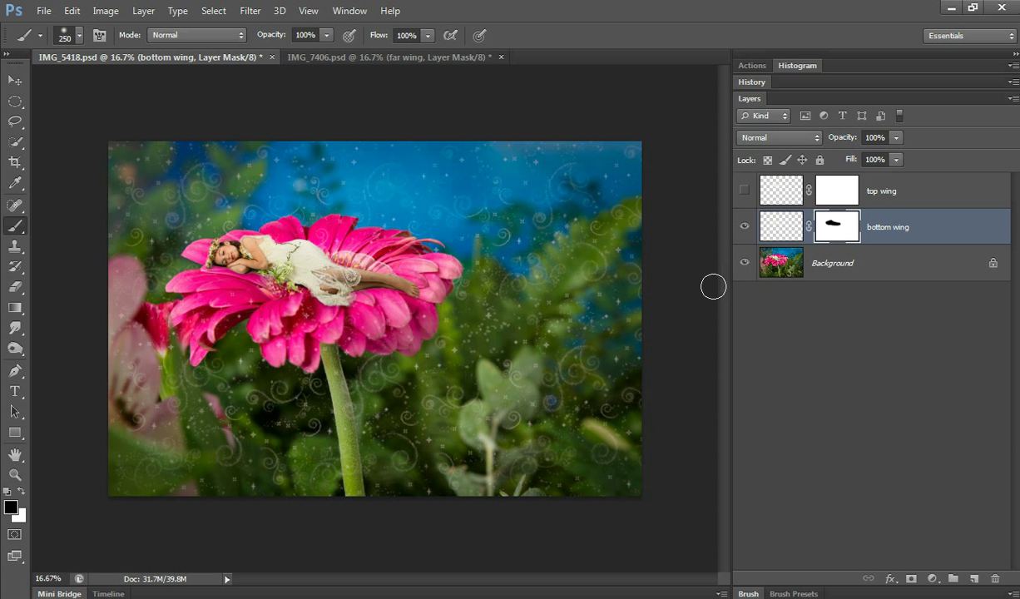
{"action": "left_click", "coordinate": [745, 191]}
{"action": "left_click", "coordinate": [838, 196]}
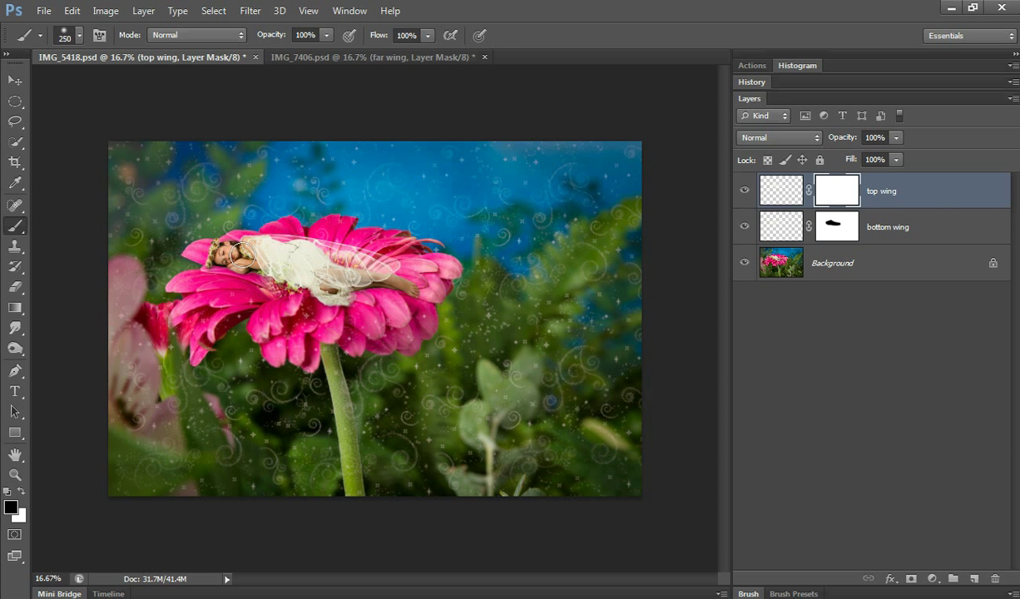
{"action": "mouse_move", "coordinate": [254, 250]}
{"action": "left_mouse_down"}
{"action": "mouse_move", "coordinate": [301, 253]}
{"action": "mouse_move", "coordinate": [312, 268]}
{"action": "mouse_move", "coordinate": [305, 254]}
{"action": "mouse_move", "coordinate": [360, 285]}
{"action": "left_mouse_up"}
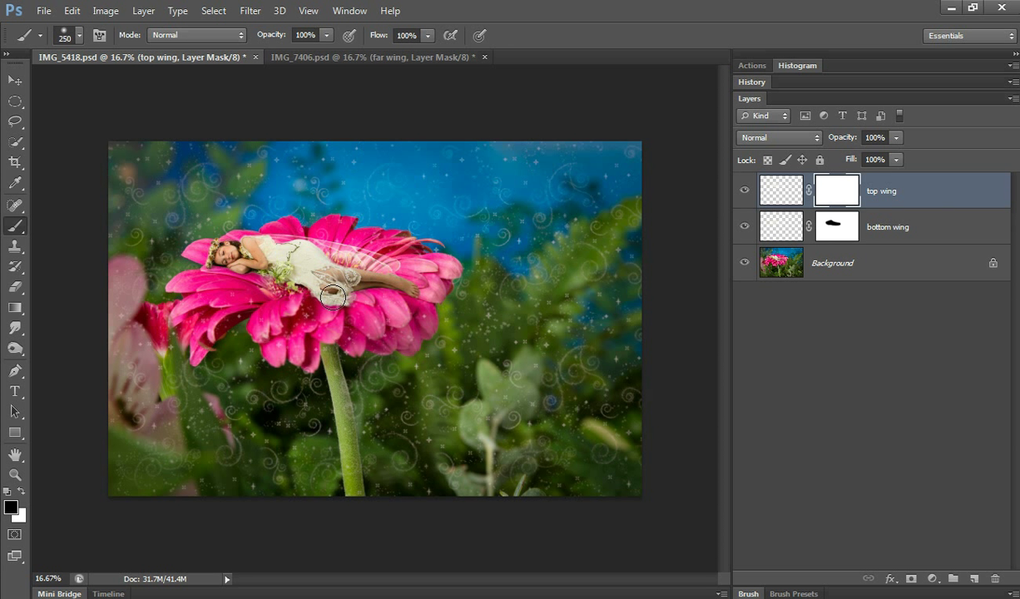
Hide the top wing over the girl's head on its mask.
{"action": "key", "text": "ctrl+z"}
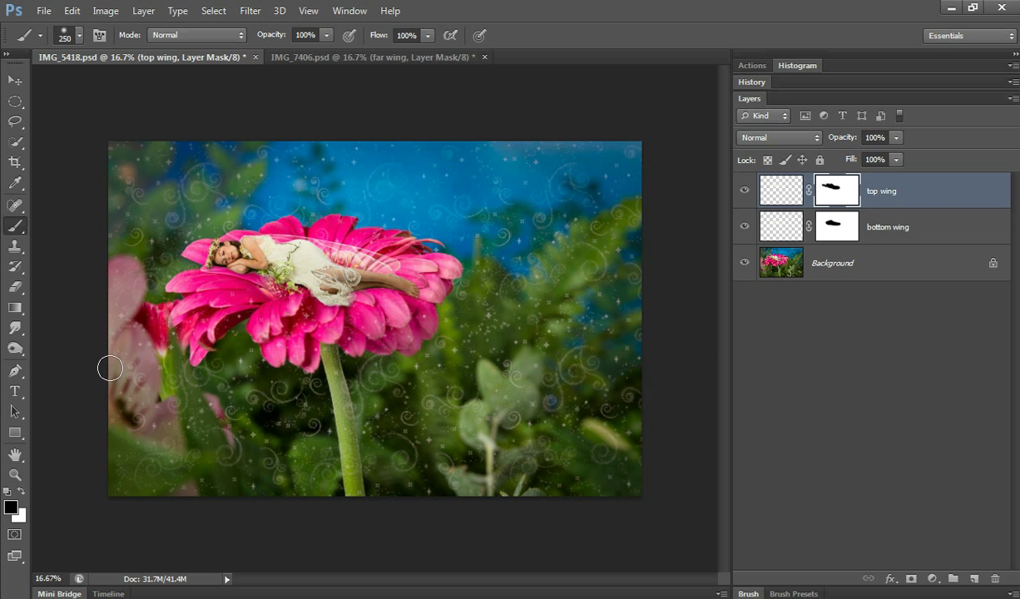